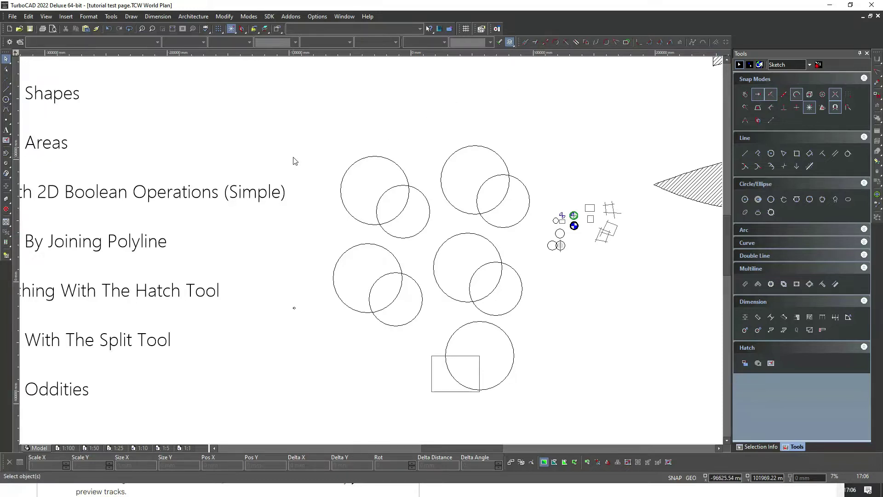
Draw a circle about 111556 mm in diameter in the empty space above the overlapping circle pairs.
scroll(294, 161, "down", 3)
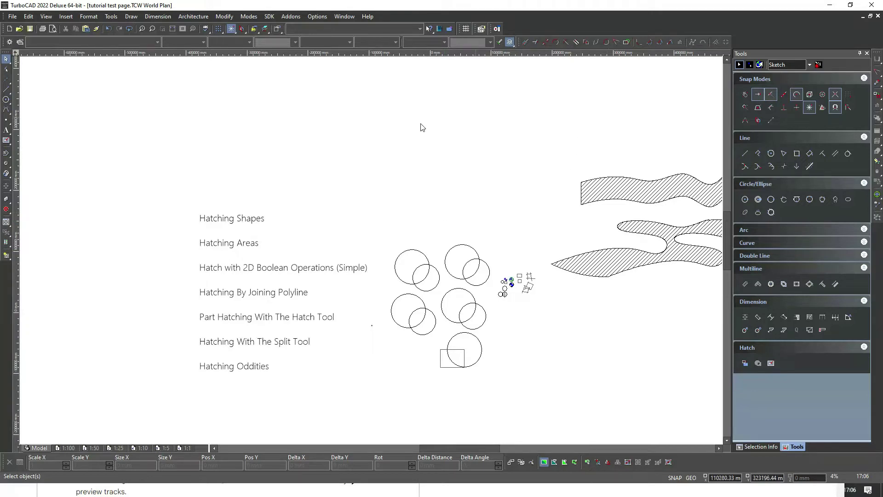
left_click(6, 100)
left_click(451, 200)
left_click(485, 217)
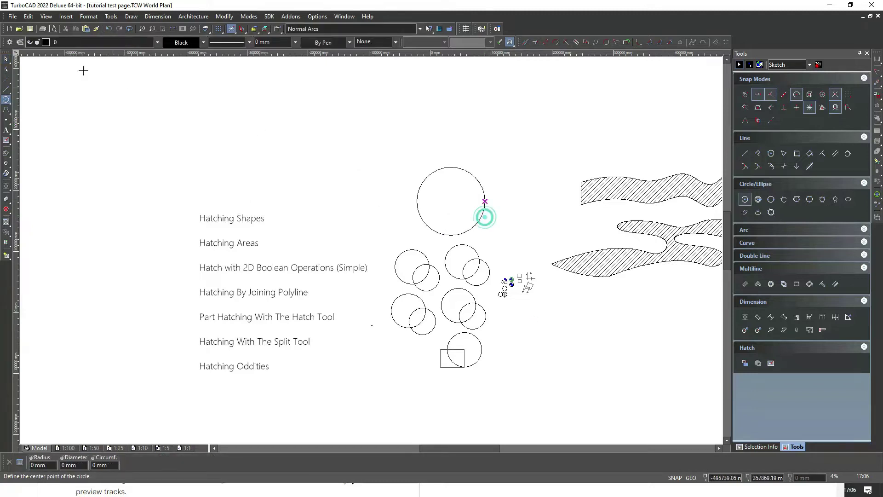
left_click(6, 59)
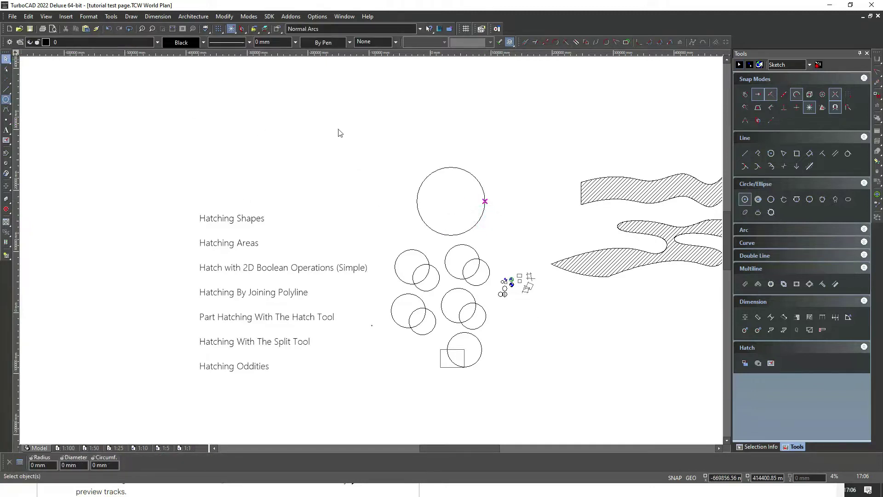
Hatch the newly drawn large circle with the WH_BDIAGONAL diagonal brush pattern.
left_click(455, 167)
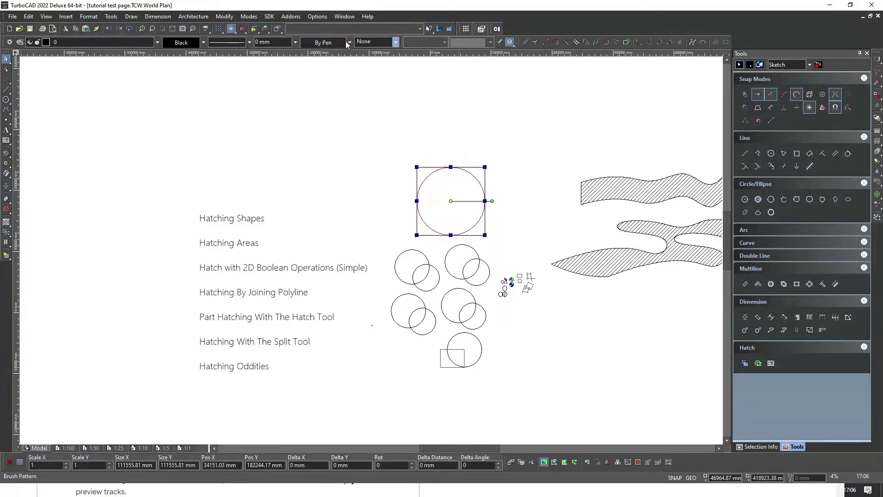
left_click(395, 42)
left_click(384, 299)
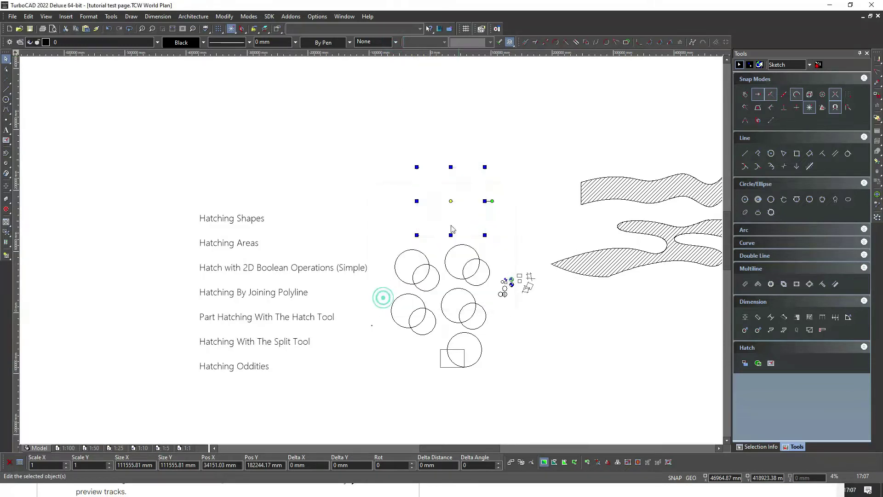
left_click(511, 170)
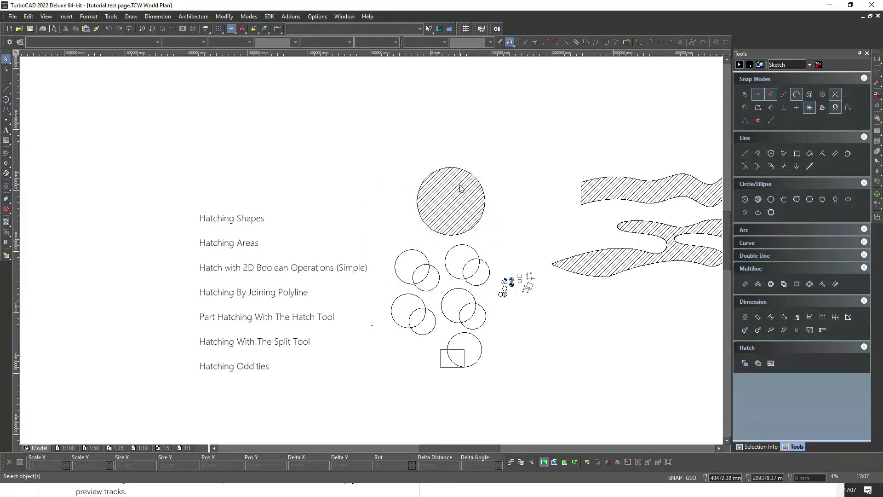
Change the brush pattern of the hatched circle to WH_DIAGCROSS in its properties.
left_click(460, 188)
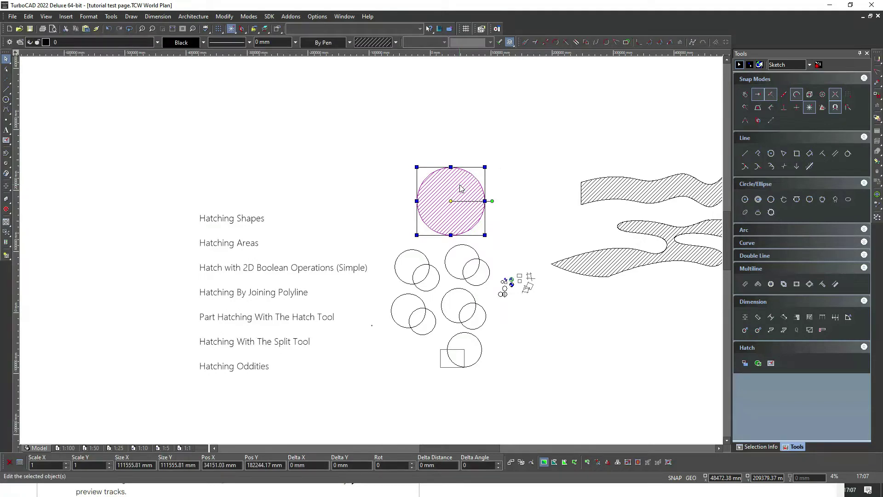
double_click(462, 188)
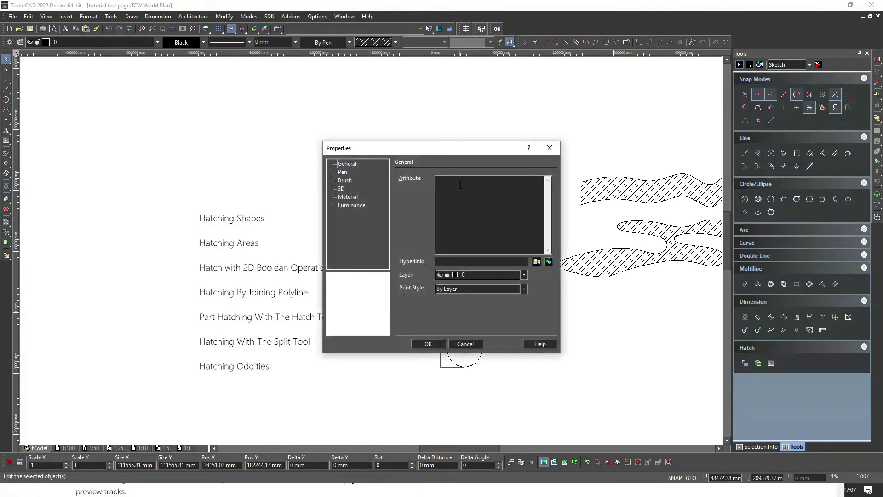
left_click(345, 180)
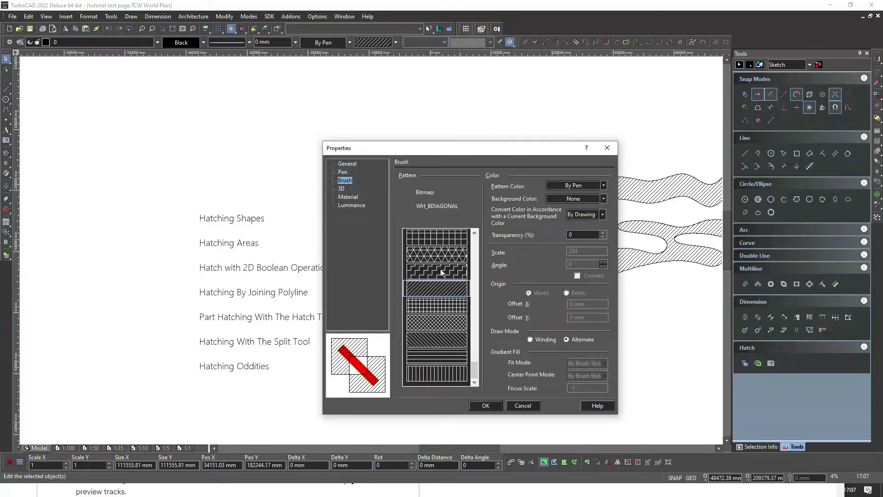
left_click(432, 317)
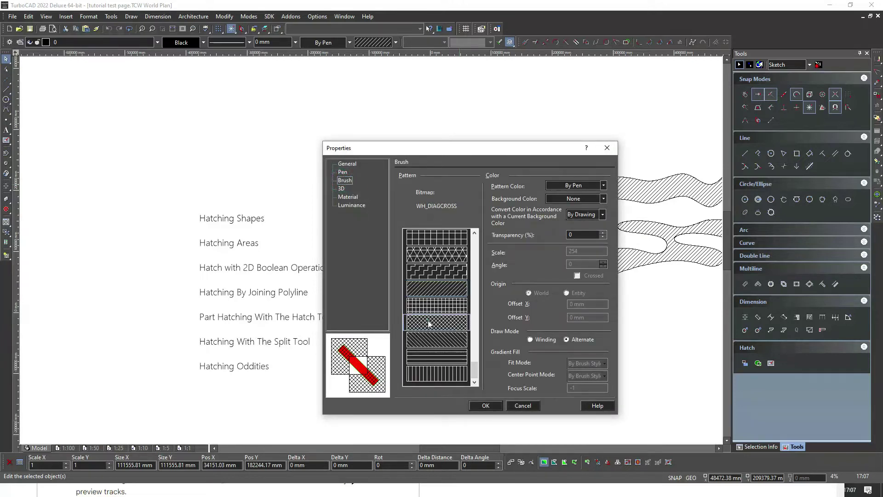
left_click(487, 405)
left_click(507, 185)
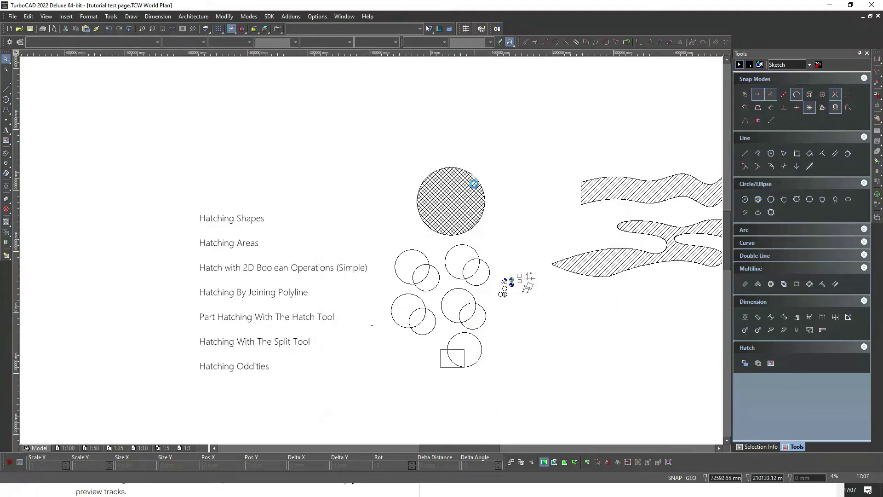
Examine the available brush pattern colours for the cross-hatched circle.
left_click(473, 184)
left_click(333, 44)
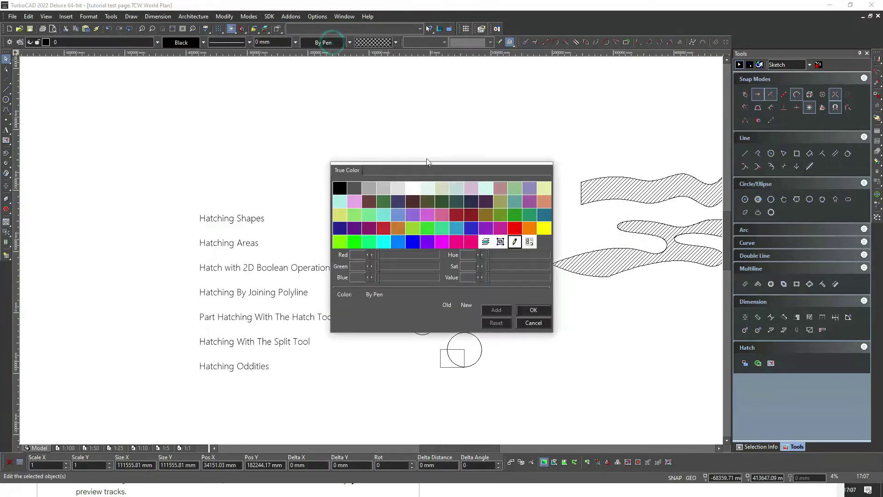
left_click(533, 323)
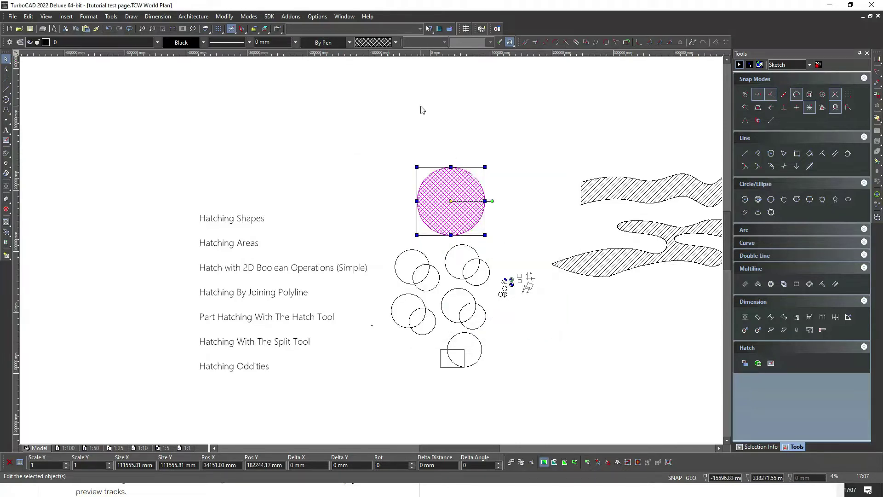
Move the cross-hatched circle to about X 93698, Y 236515 mm and draw a rectangle about 64069 by 67084 mm to its left.
left_click_drag(453, 171, 488, 138)
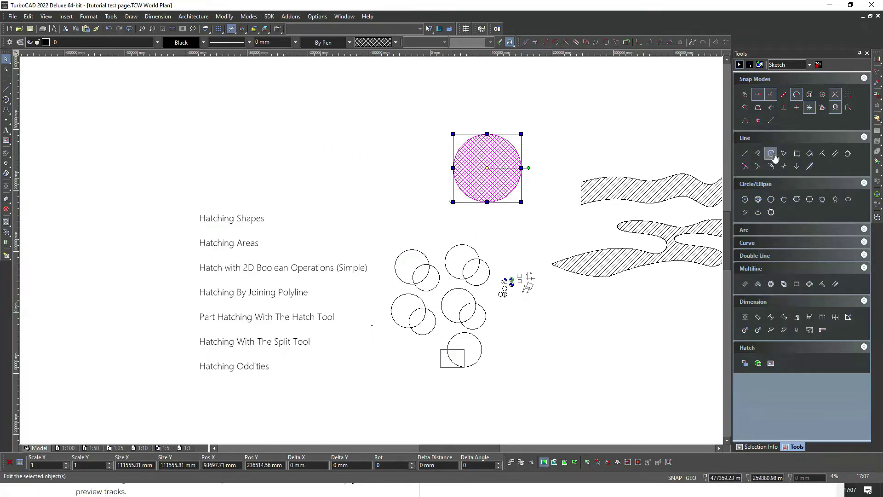
left_click(796, 154)
left_click(394, 136)
left_click(433, 177)
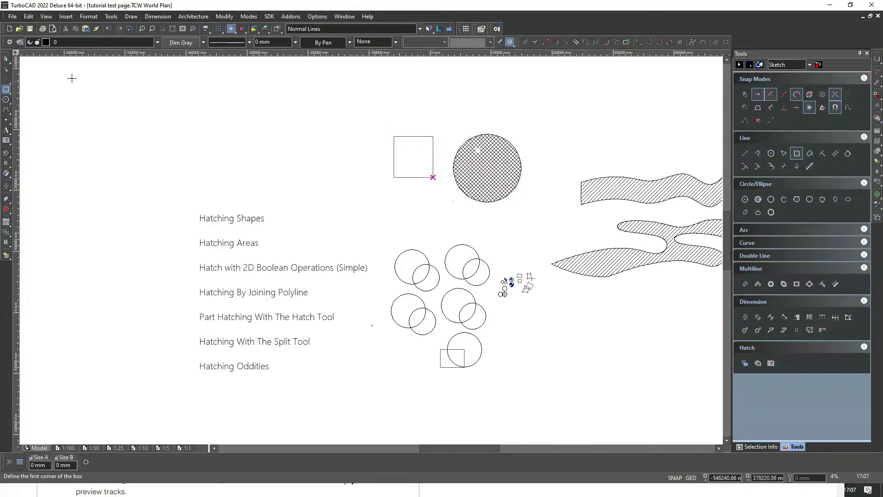
key("space")
Hatch the new rectangle with the WH_BDIAGONAL diagonal brush pattern.
left_click(422, 137)
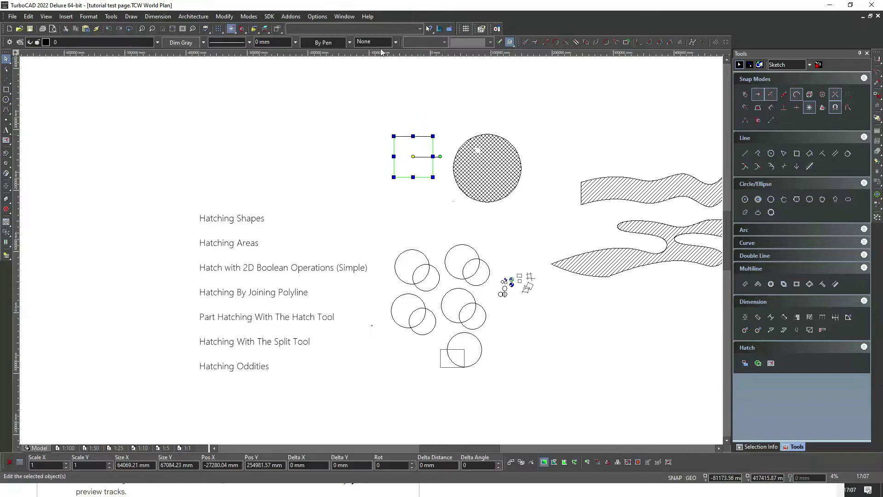
left_click(395, 42)
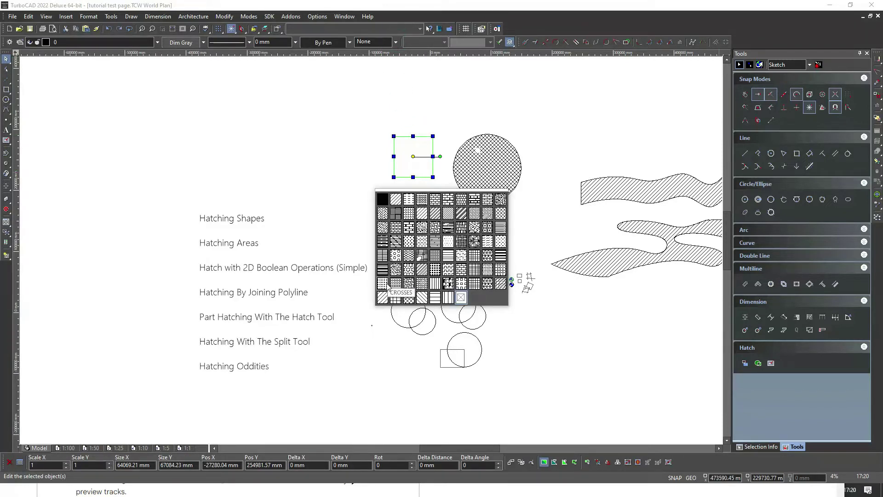
left_click(380, 299)
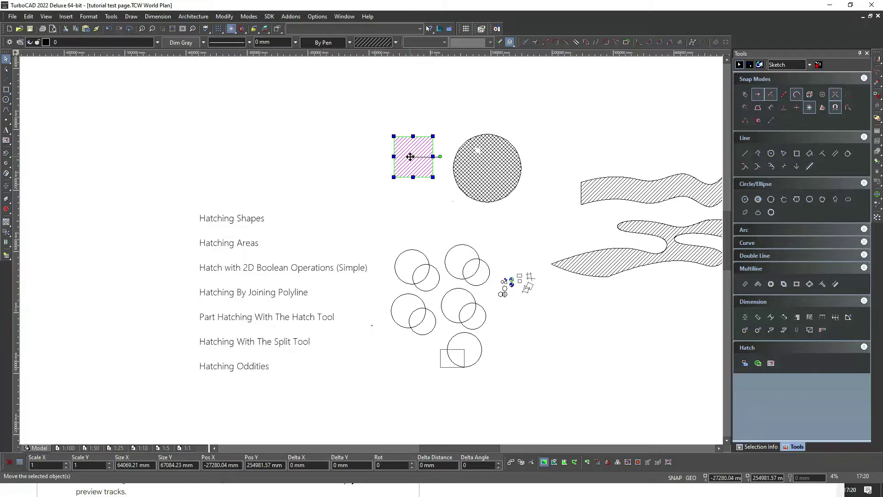
Examine the rectangle's brush properties, including the available pattern colours.
left_click(367, 44)
left_click(367, 44)
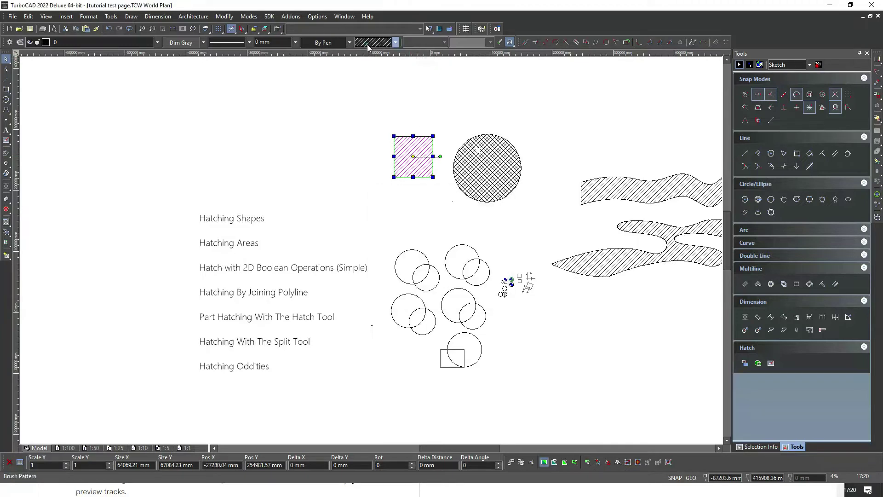
left_click(397, 153)
left_click(397, 153)
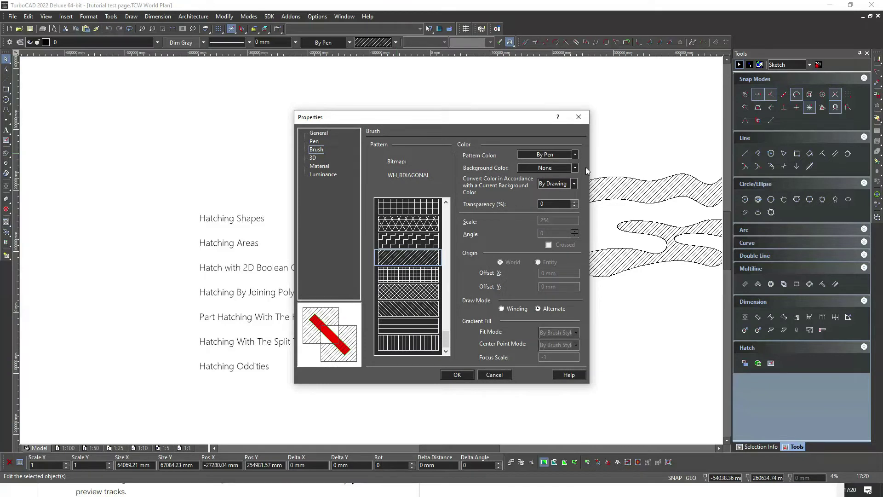
left_click(575, 154)
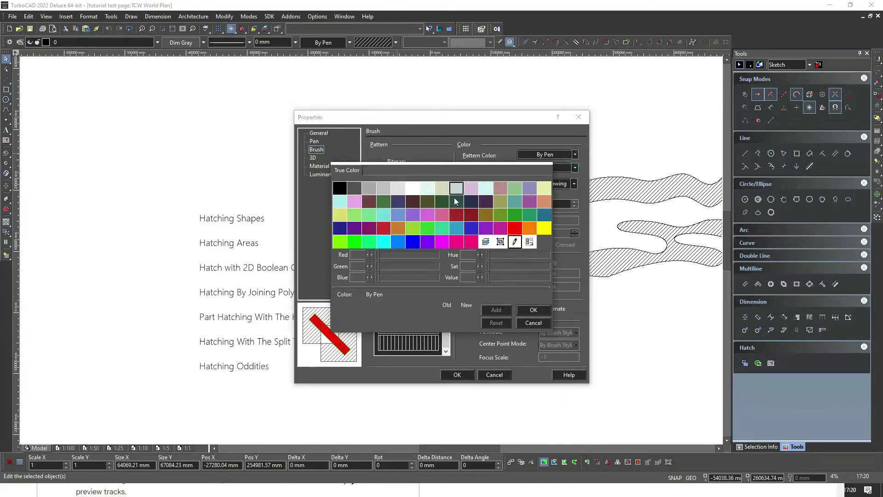
left_click(534, 323)
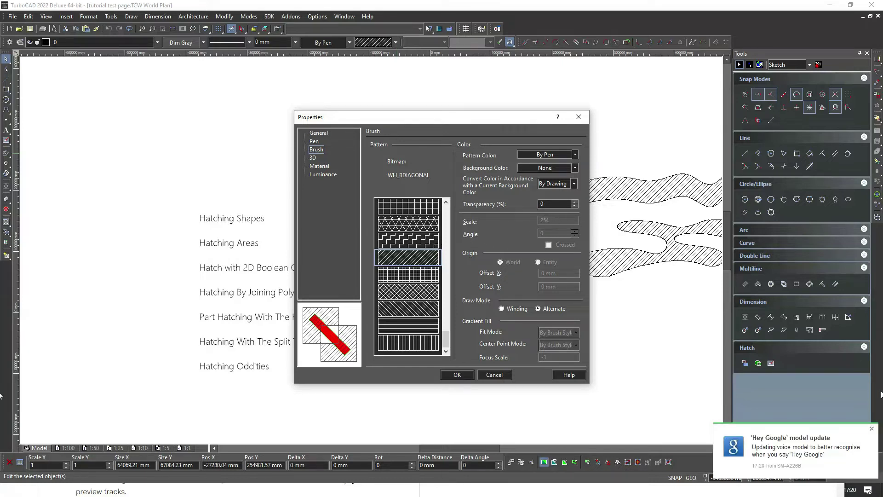
left_click(872, 429)
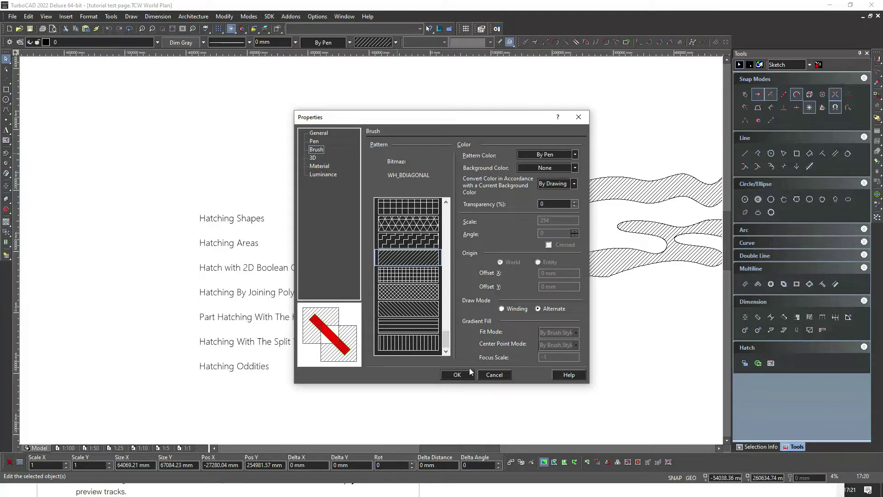
left_click(494, 375)
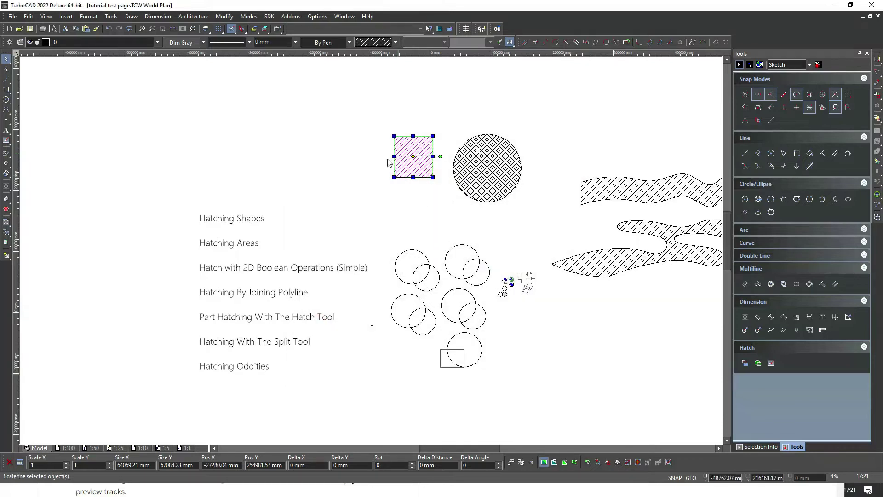
Delete the hatched rectangle and the cross-hatched circle together.
mouse_move(368, 119)
left_mouse_down()
mouse_move(514, 165)
mouse_move(552, 214)
left_mouse_up()
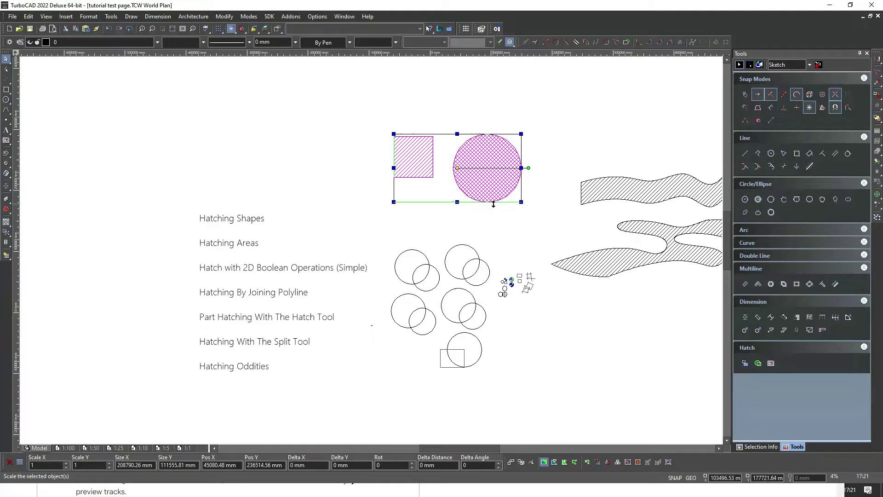
key("Delete")
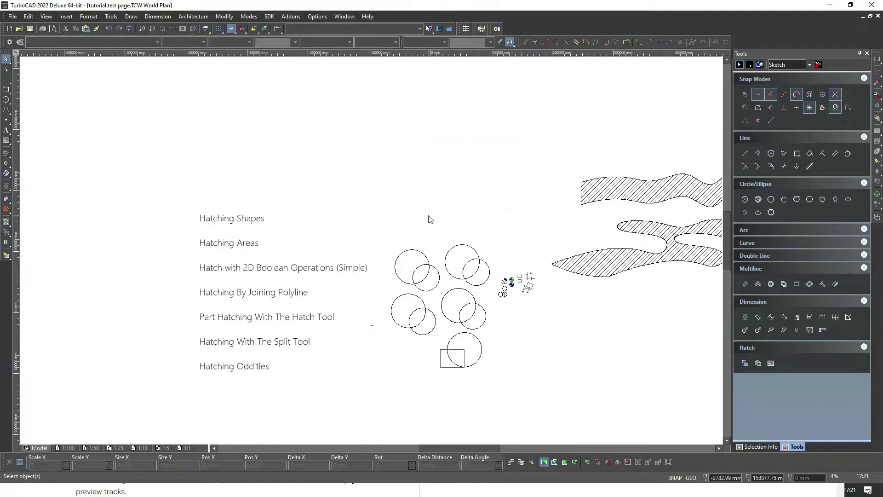
Move the upper-right pair of overlapping circles about 126631 mm up and 19598 mm left into the empty space.
scroll(373, 252, "down", 2)
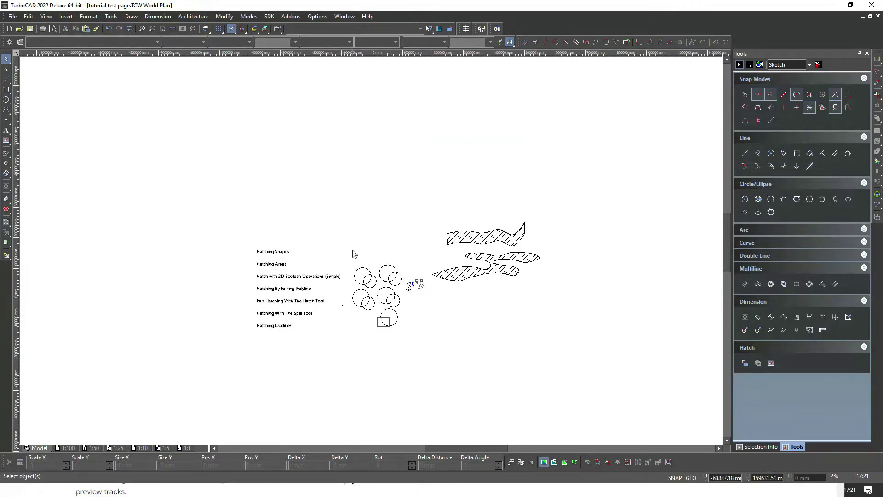
scroll(355, 254, "up", 2)
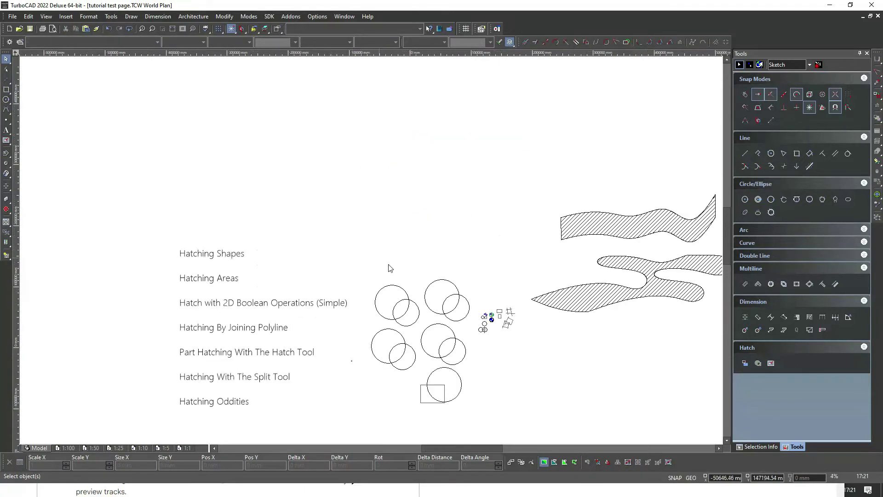
left_click(452, 331)
left_click(475, 260)
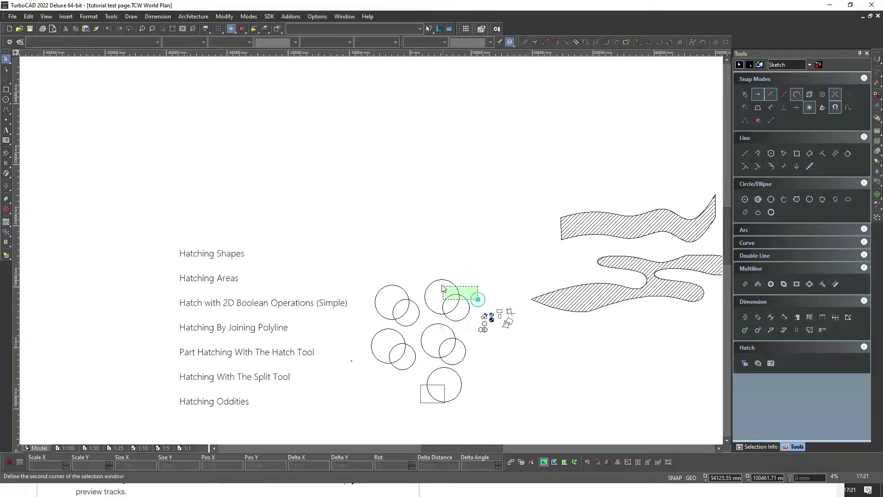
left_click(471, 300)
left_click_drag(442, 301, 429, 224)
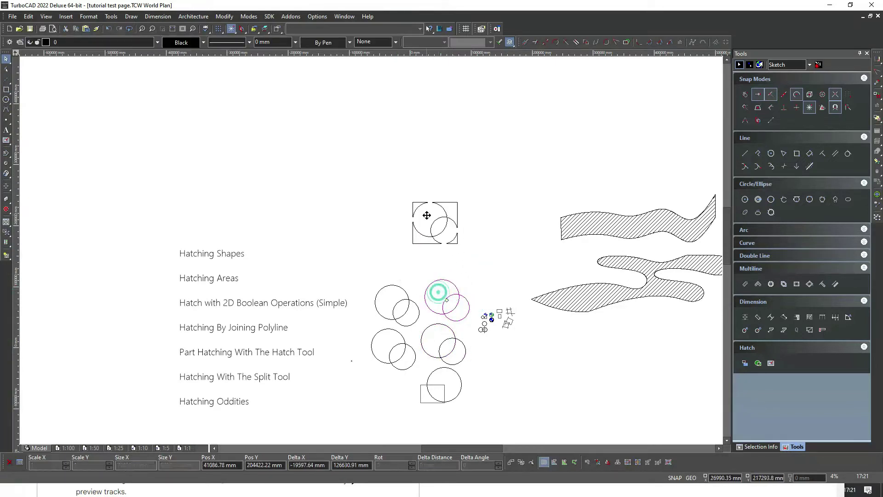
left_click(486, 217)
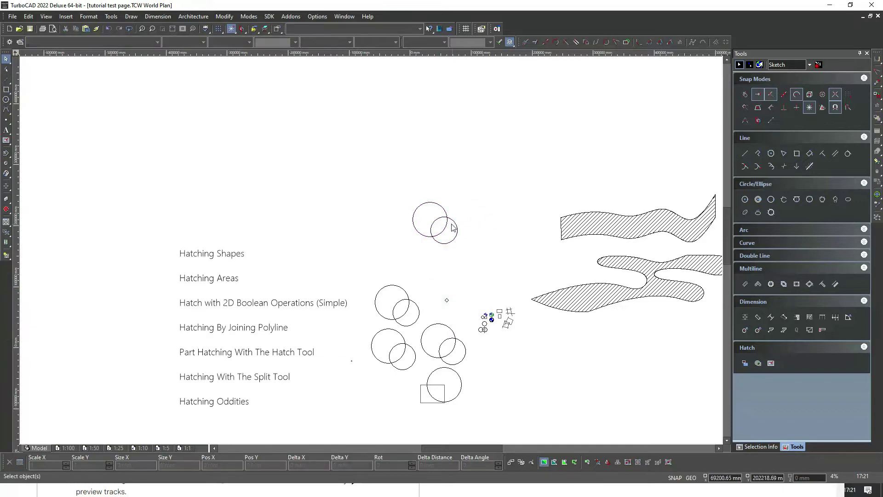
Trim away the arc of the large circle inside the small one with Object Trim, using the small circle as cutting edge.
scroll(486, 216, "up", 4)
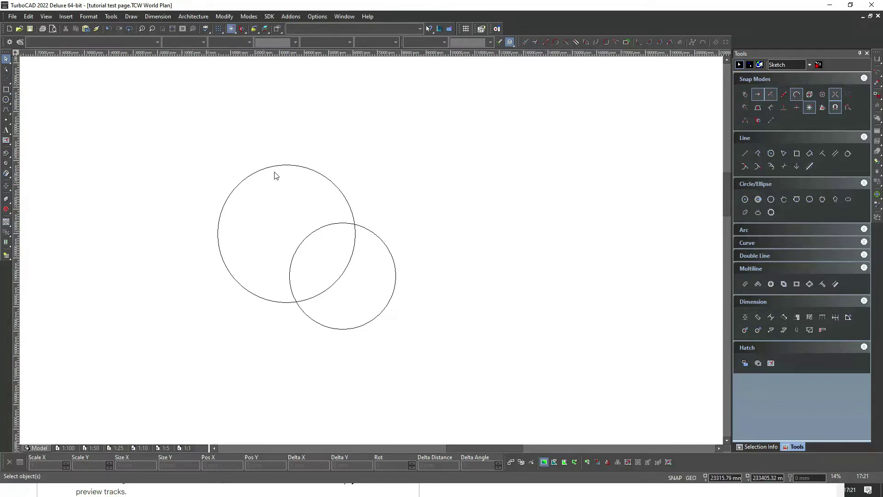
left_click(227, 19)
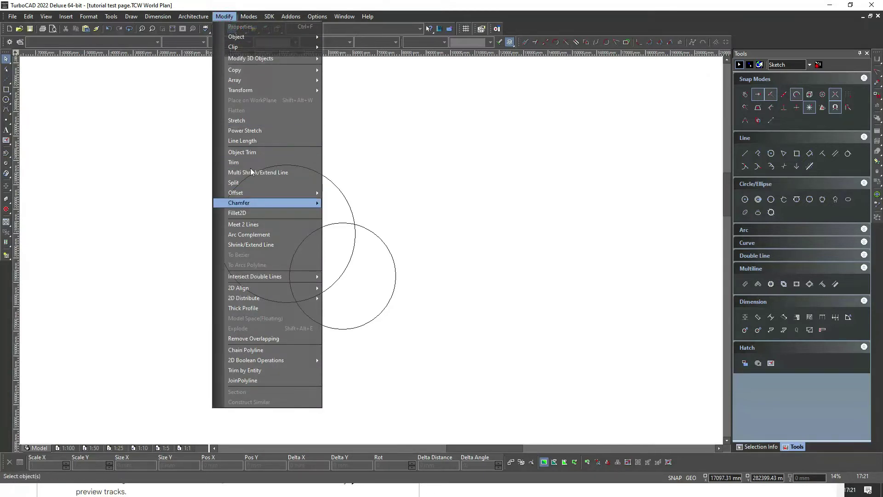
left_click(249, 152)
left_click(367, 232)
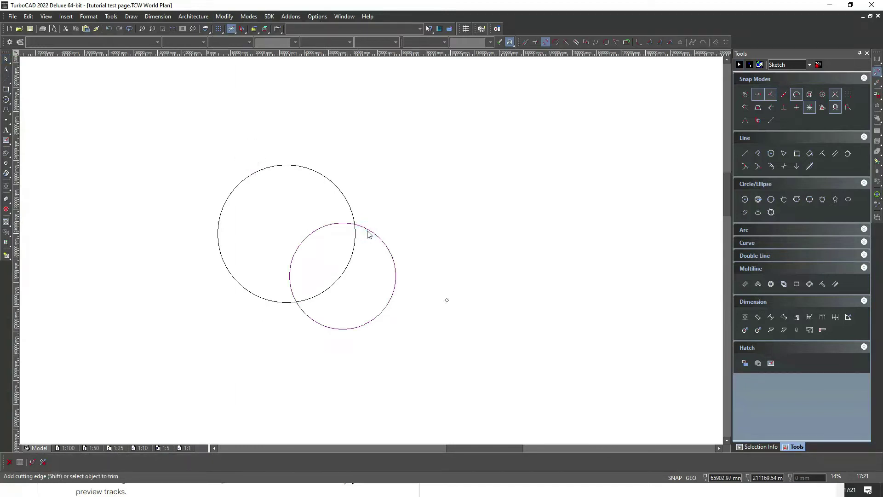
left_click(355, 241)
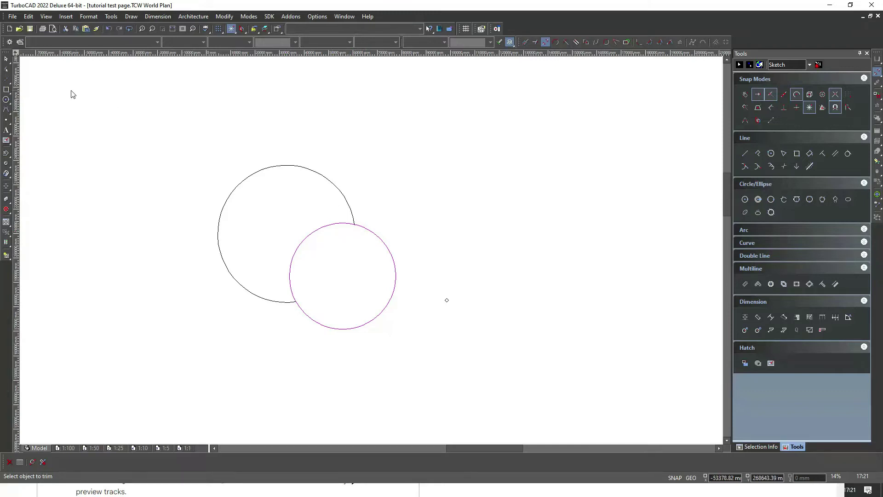
Trim away the arc of the small circle inside the large one with Object Trim, using the large arc as cutting edge.
right_click(354, 157)
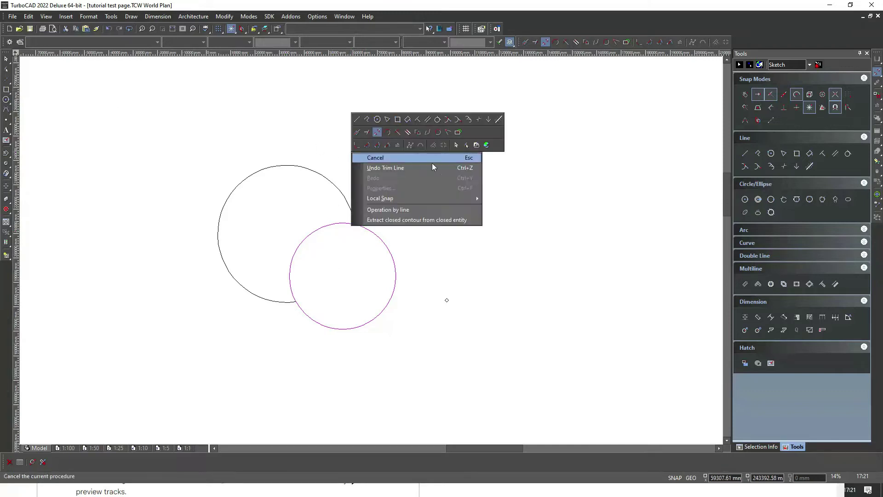
left_click(457, 145)
left_click(225, 16)
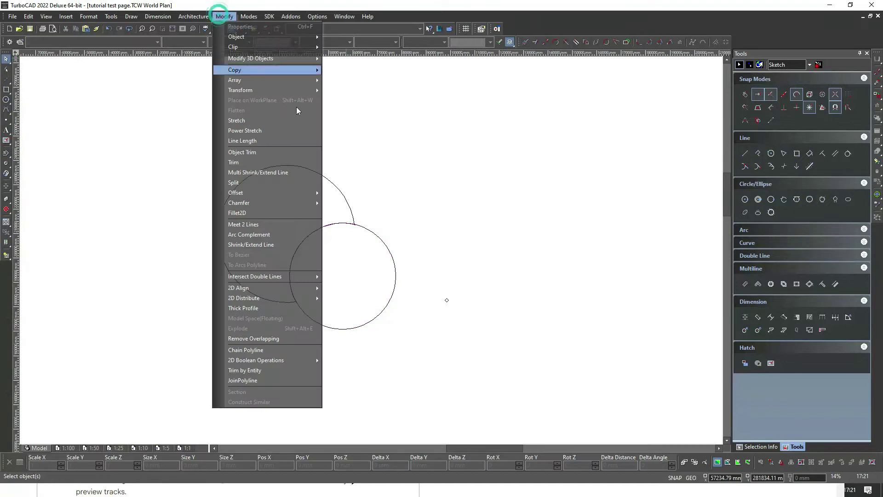
left_click(271, 152)
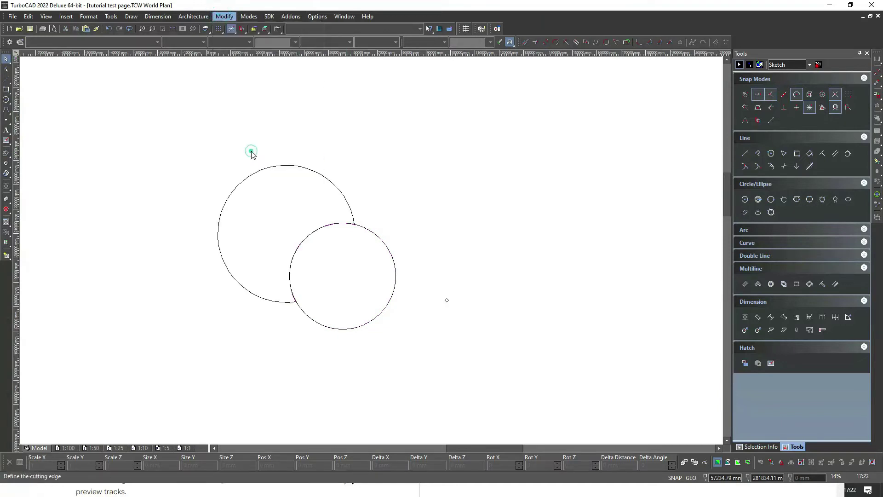
left_click(266, 172)
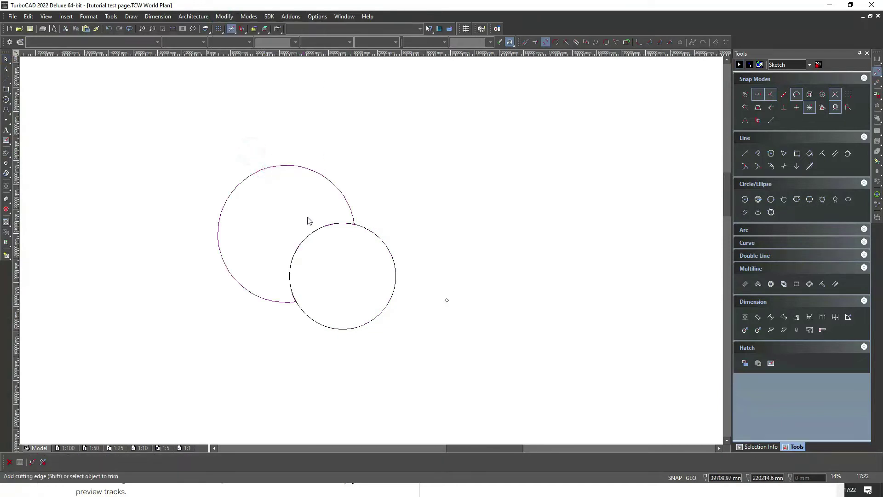
left_click(315, 234)
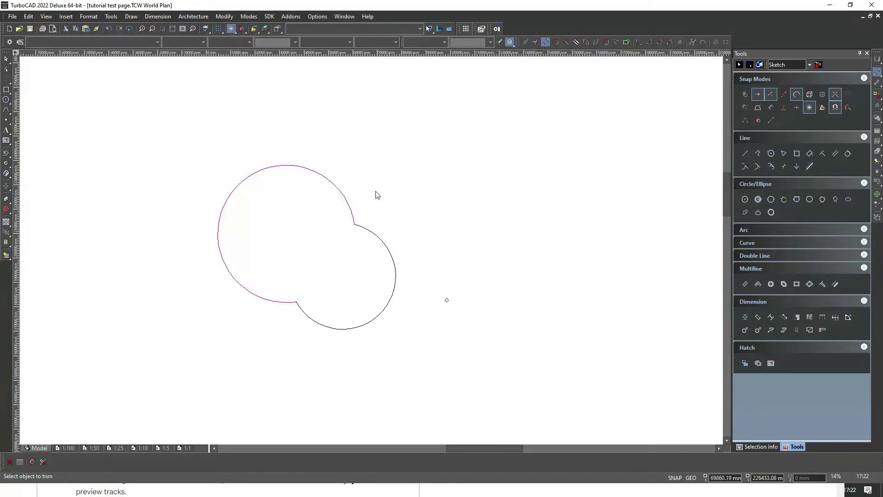
left_click(340, 172)
left_click(7, 58)
Try moving the small arc away from the large arc, and undo the move.
left_click(357, 225)
left_click(390, 291)
left_click_drag(374, 258, 470, 269)
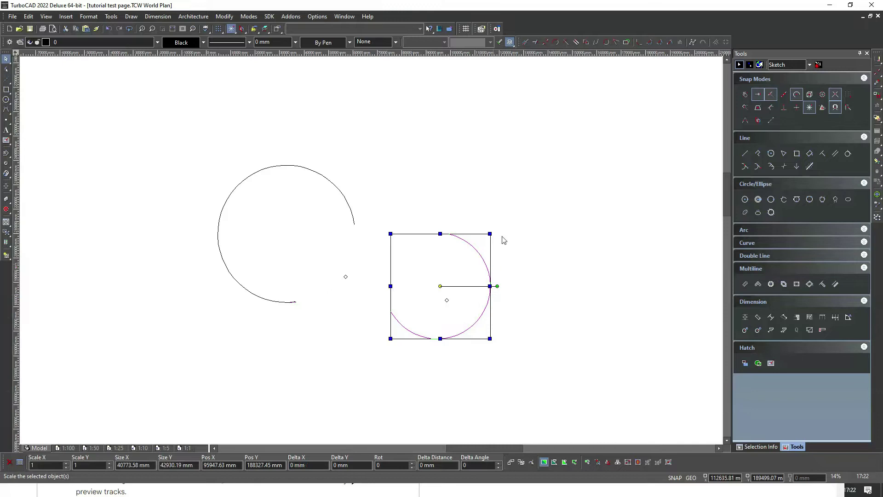
left_click(107, 29)
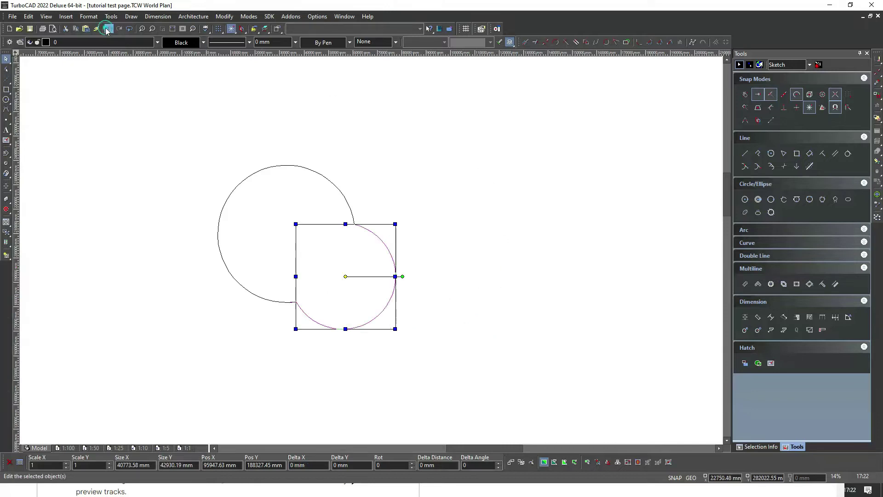
left_click(437, 177)
Join the large and small arcs into one closed outline with JoinPolyline.
left_click_drag(395, 235, 338, 203)
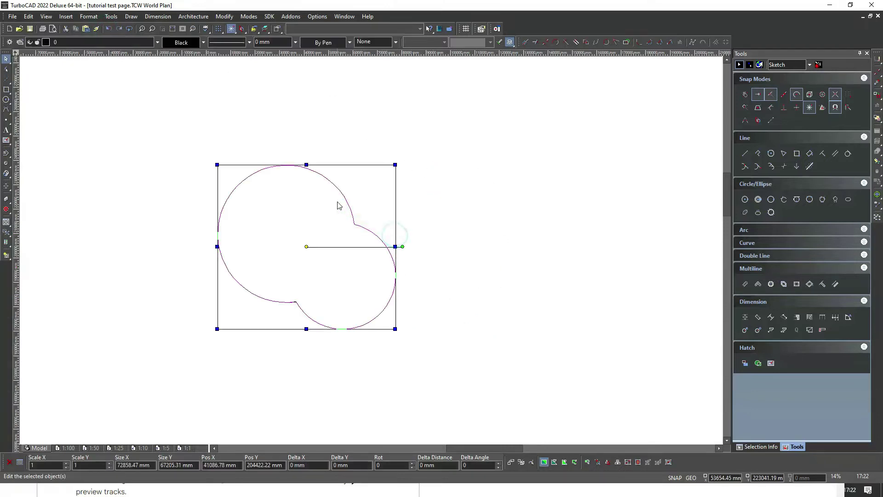
left_click(224, 16)
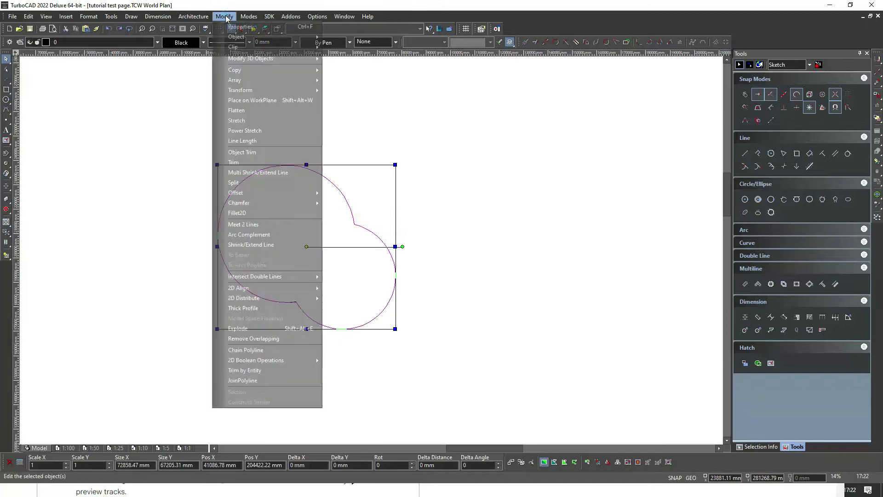
left_click(245, 380)
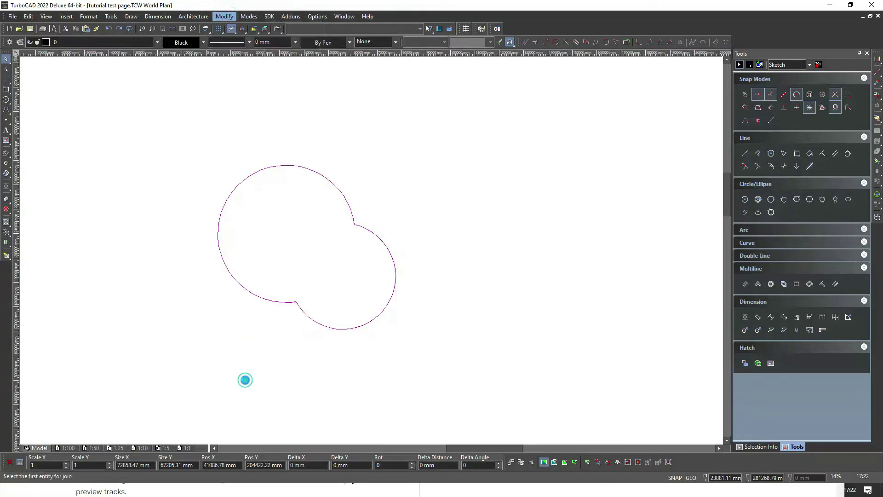
right_click(346, 196)
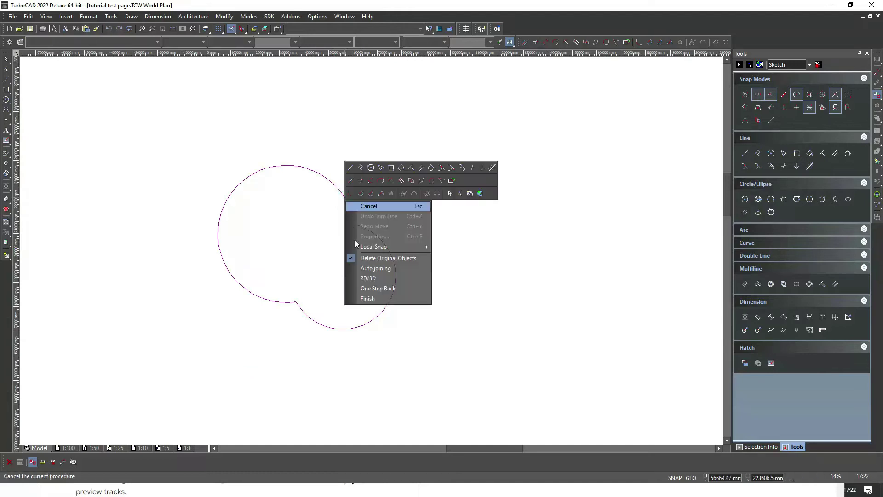
left_click(367, 298)
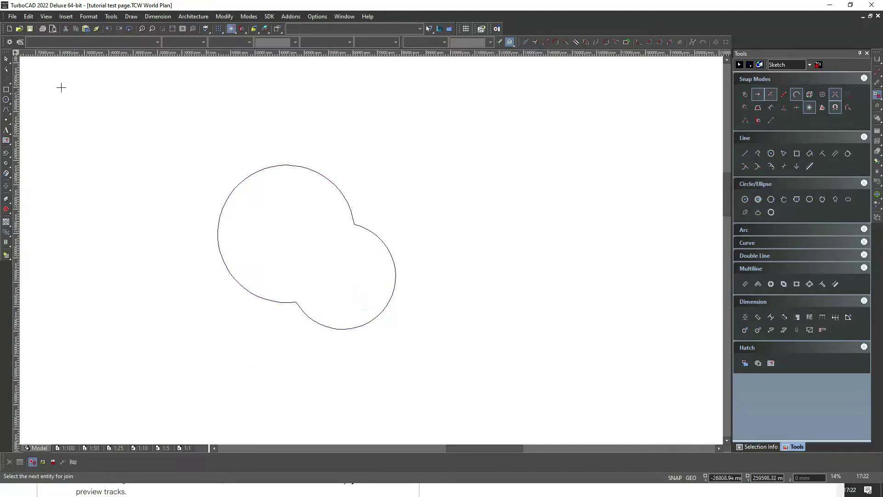
left_click(6, 59)
Fill the joined outline by setting its brush colour to Black and its brush pattern to Solid.
left_click(341, 195)
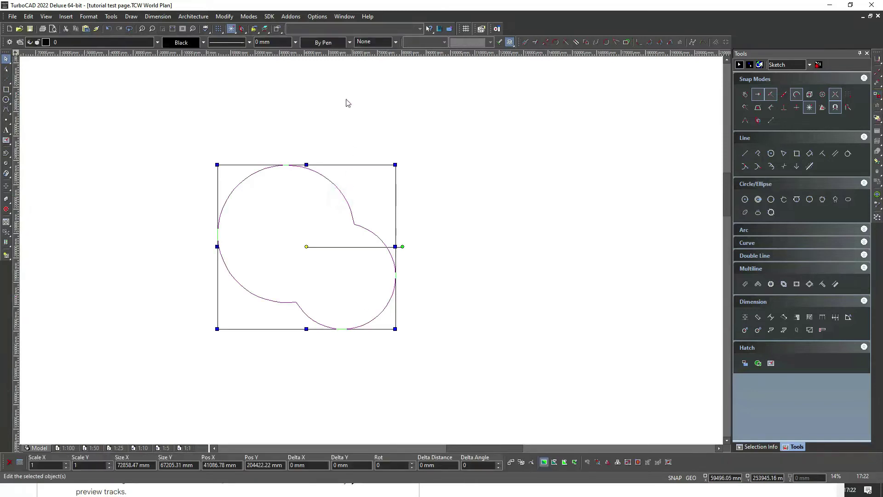
left_click(324, 42)
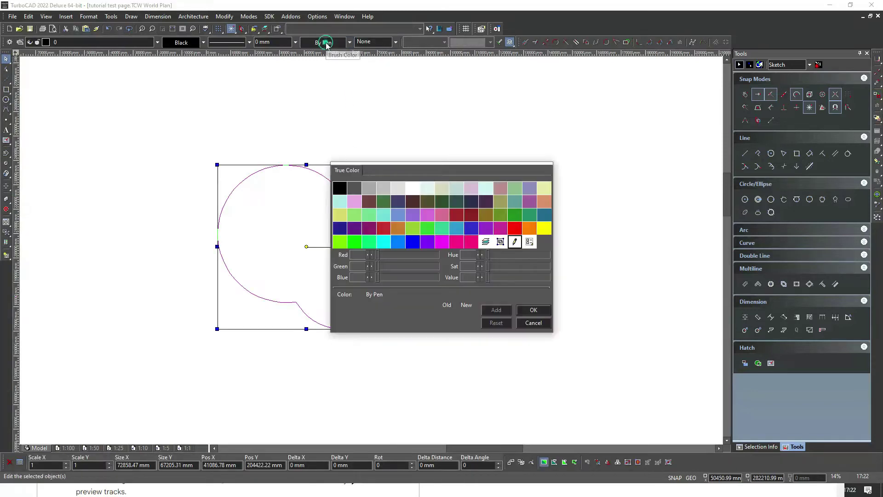
left_click(339, 188)
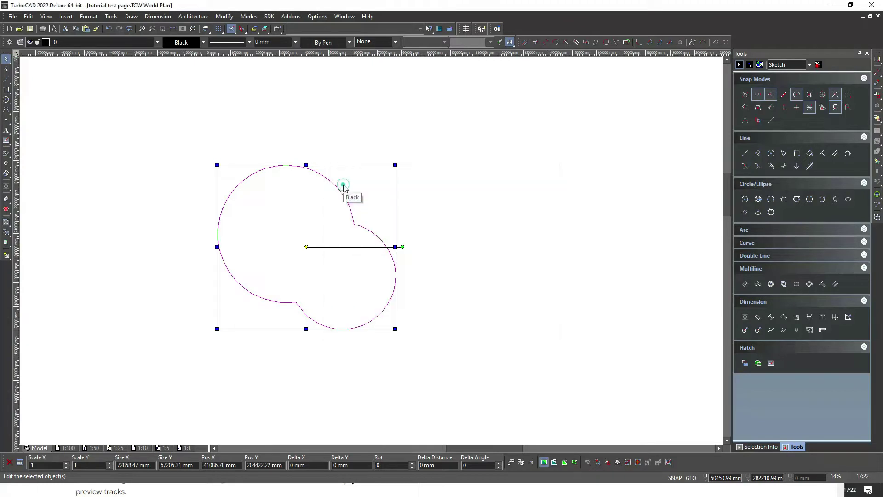
left_click(376, 42)
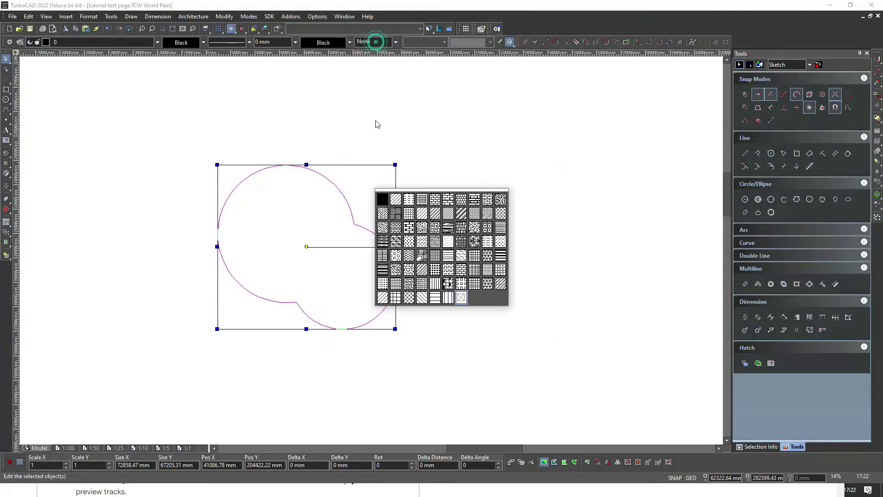
left_click(381, 198)
left_click(421, 148)
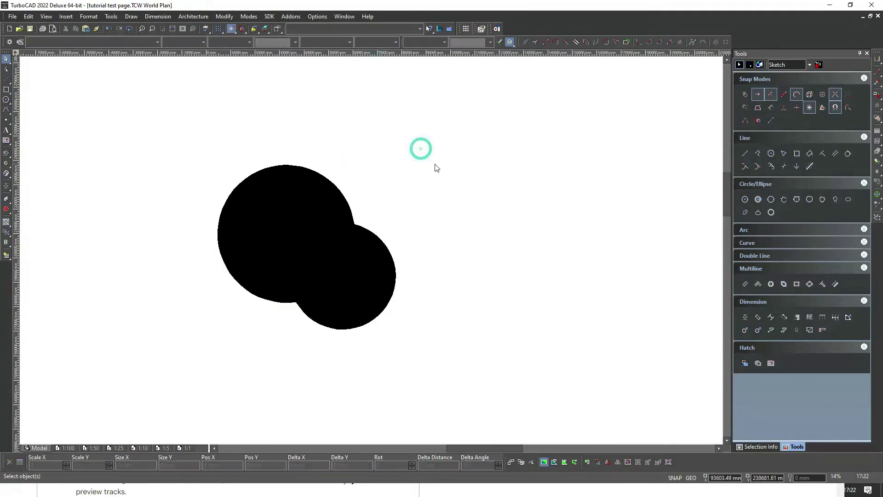
Set the brush colour of the filled double-circle shape to Steel Blue.
left_click(347, 207)
left_click(324, 43)
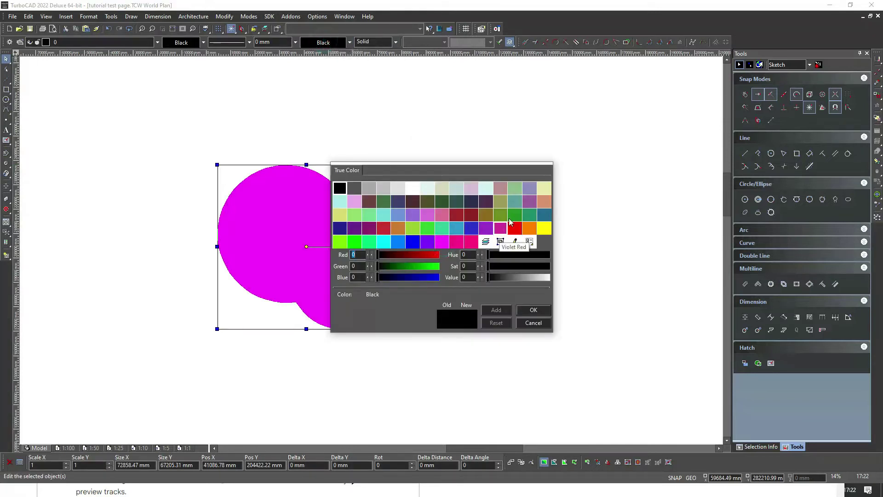
double_click(544, 215)
left_click(449, 134)
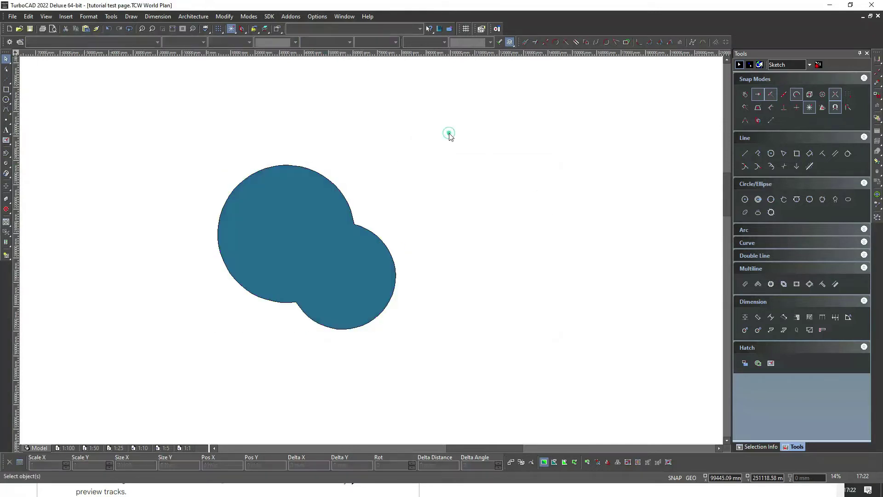
Remove the solid fill by setting the joined shape's brush pattern to None, and check the brush colour.
left_click(339, 199)
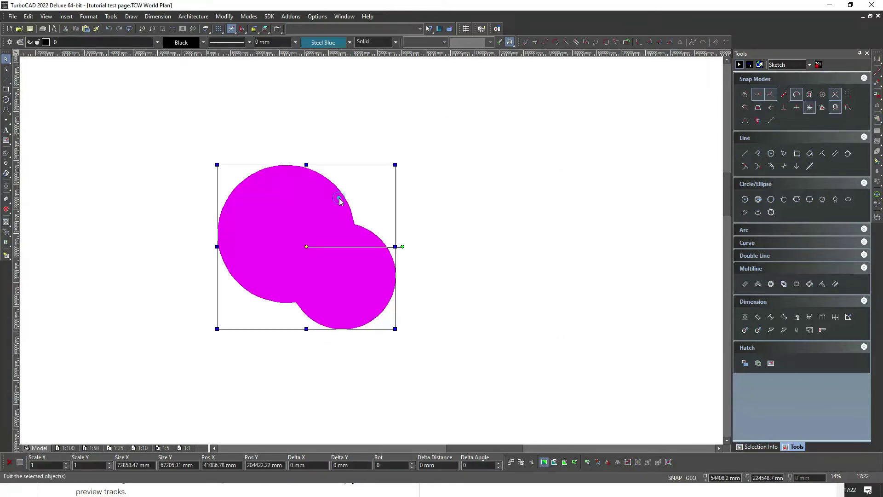
left_click(335, 42)
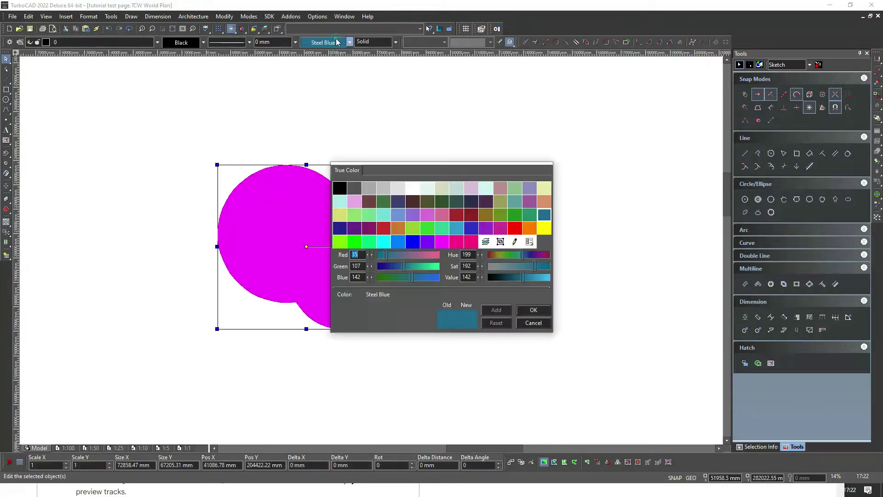
left_click(371, 43)
left_click(390, 43)
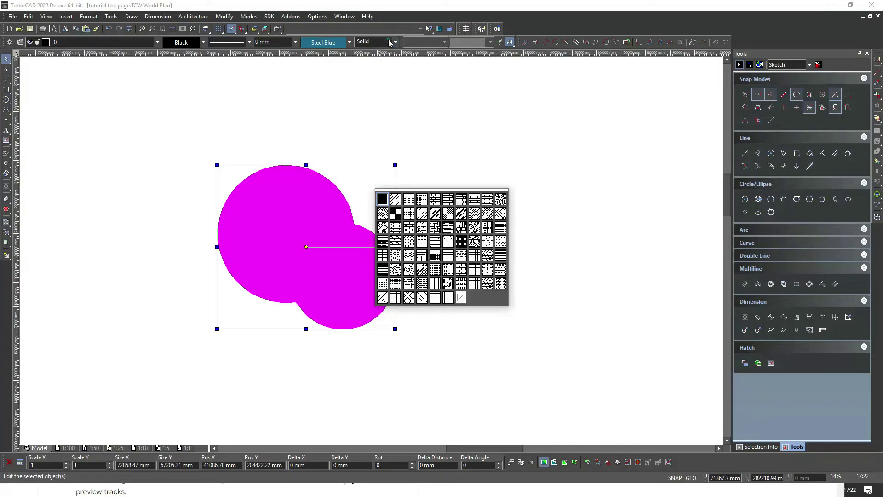
left_click(458, 298)
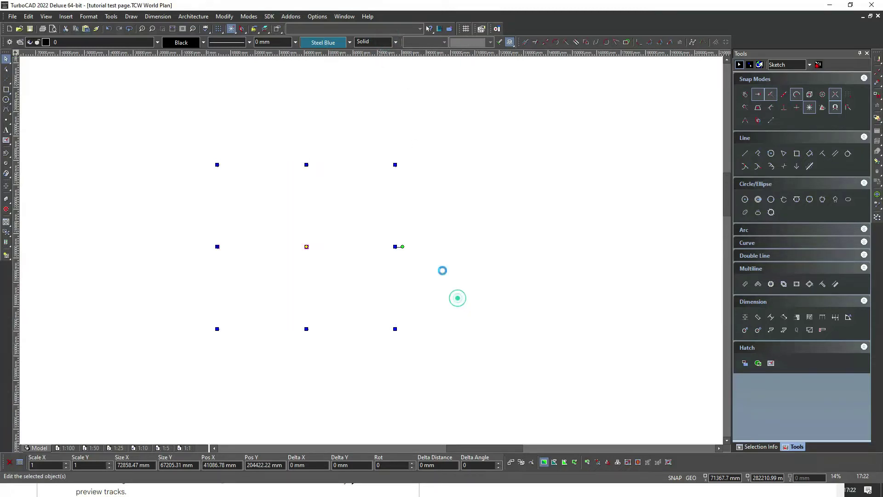
left_click(340, 43)
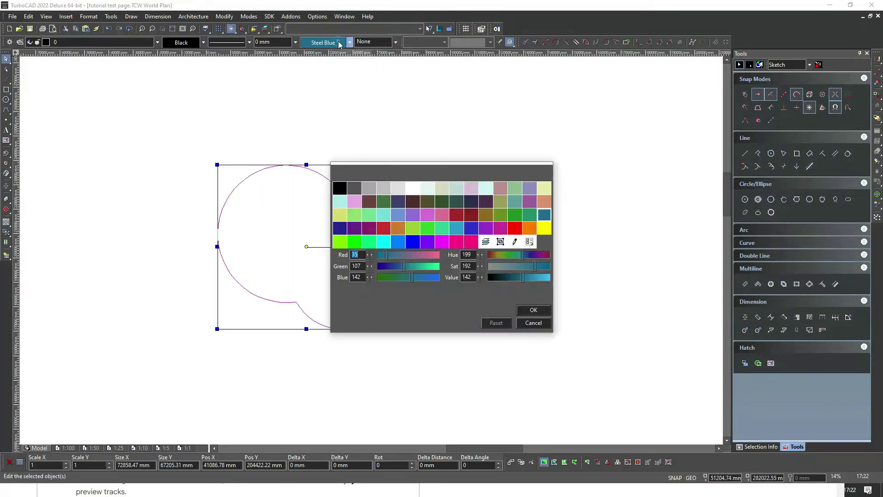
left_click(436, 114)
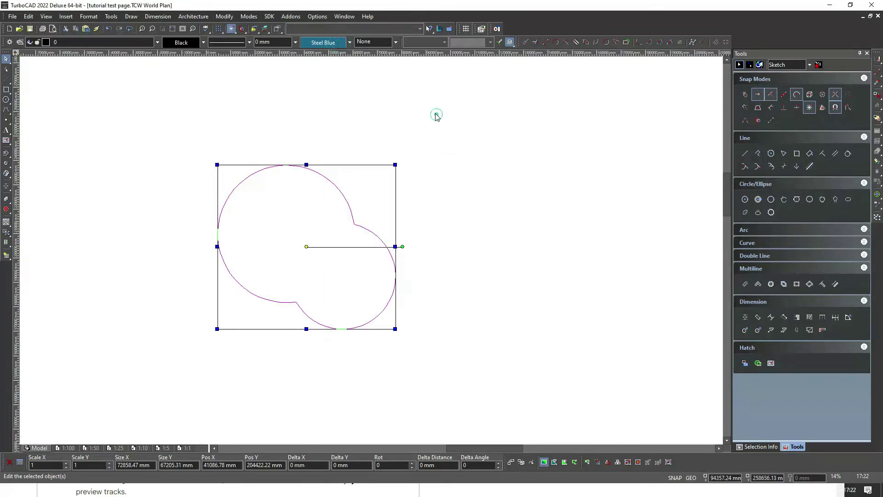
Apply a diagonal-line hatch as the joined shape's brush pattern.
left_click(381, 42)
left_click(383, 297)
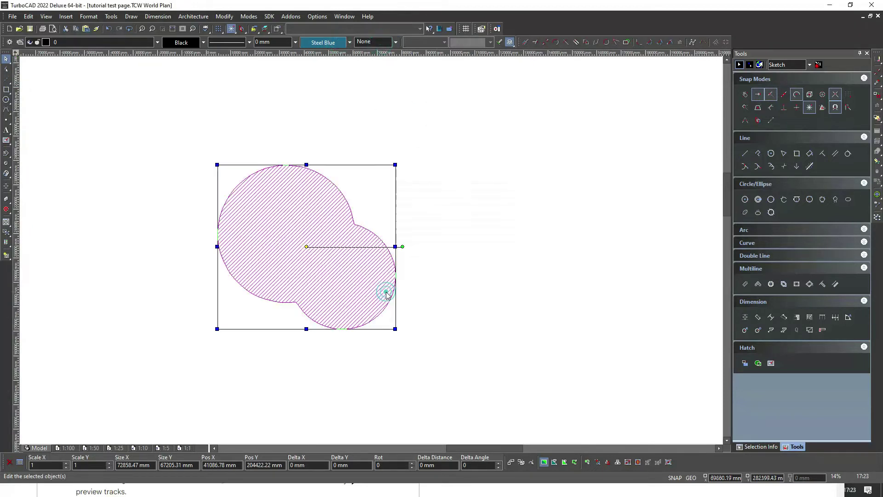
left_click(426, 232)
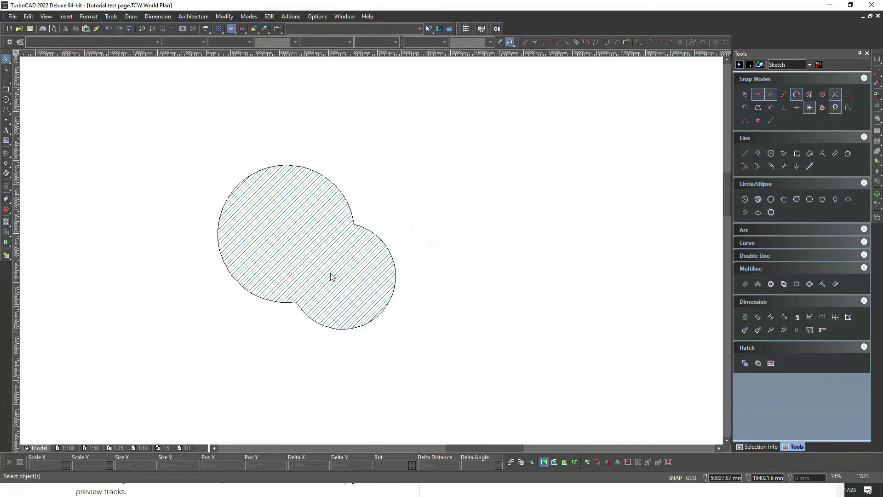
Move the hatched double-circle shape about 40703 mm to the right.
scroll(331, 275, "down", 2)
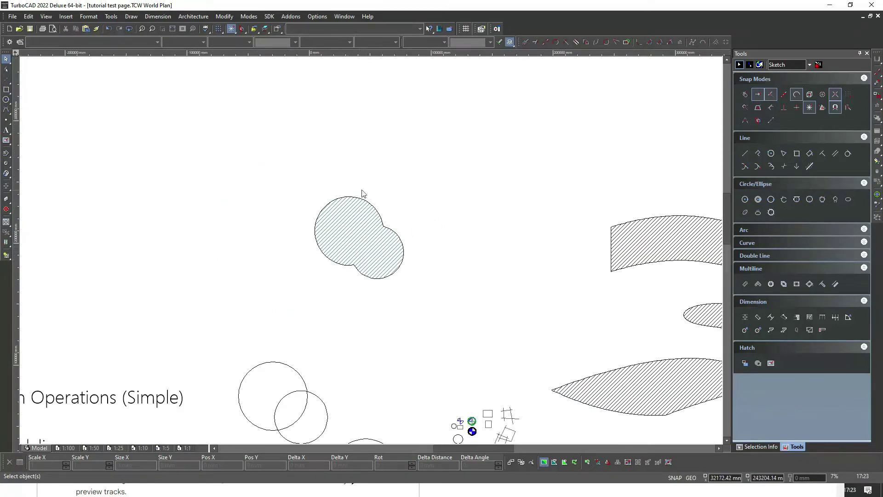
scroll(343, 339, "down", 2)
left_click(391, 195)
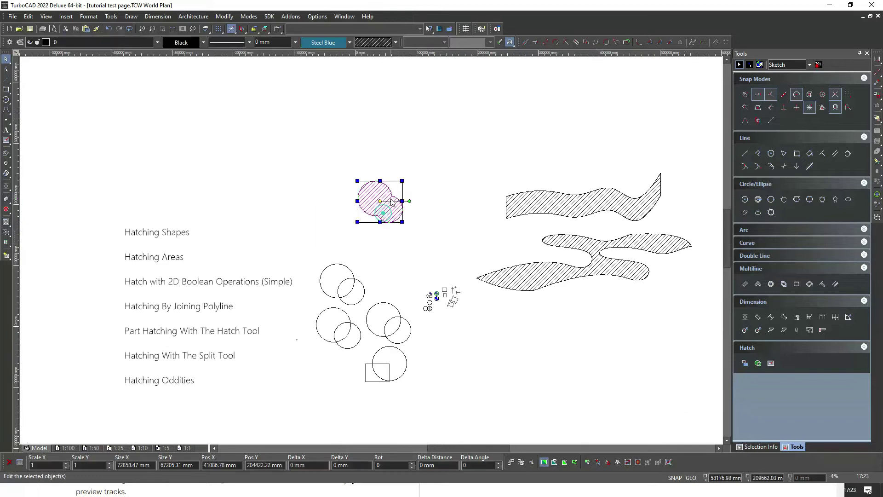
left_click_drag(395, 192, 411, 193)
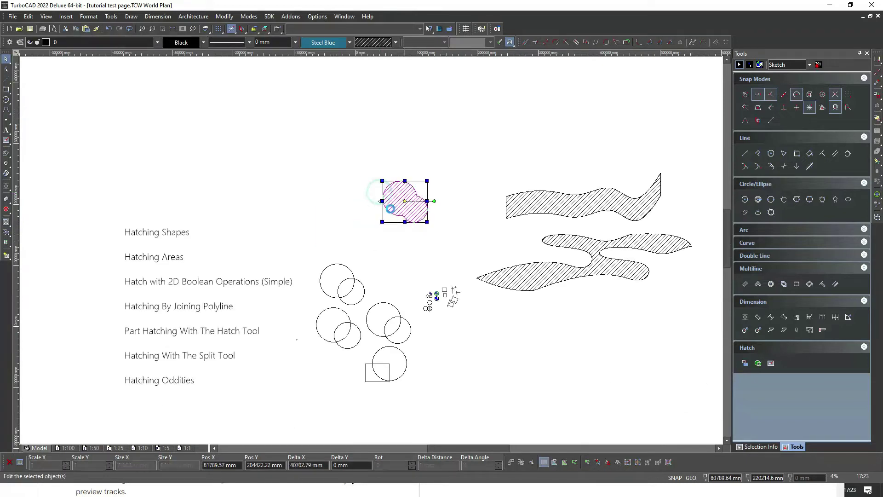
Move the upper-left pair of overlapping circles about 85928 mm up and 9045 mm right, beside the hatched shape.
left_click(367, 295)
left_click_drag(341, 275, 349, 228)
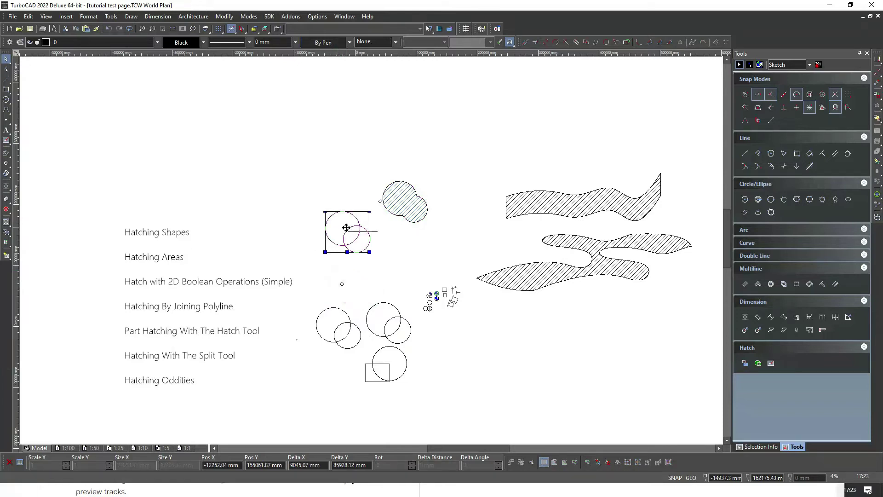
left_click(385, 237)
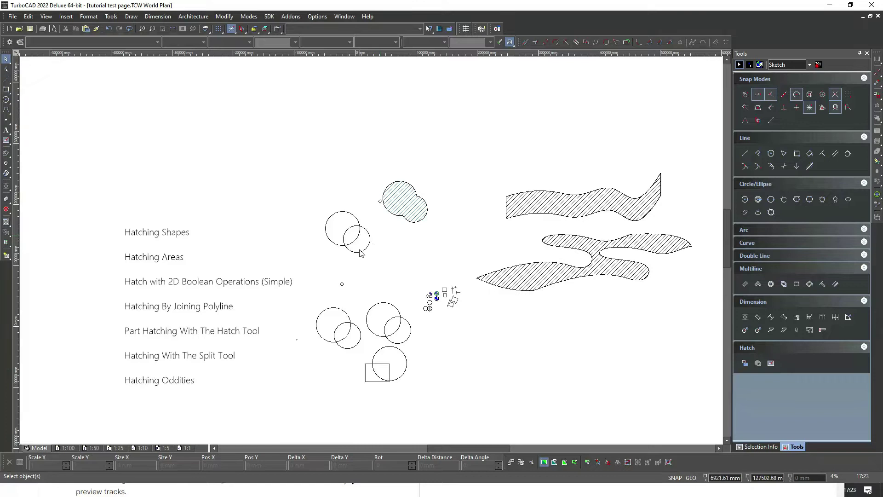
Merge the two overlapping circles beside the hatched shape into one outline with the 2D Boolean Add operation.
scroll(358, 246, "up", 3)
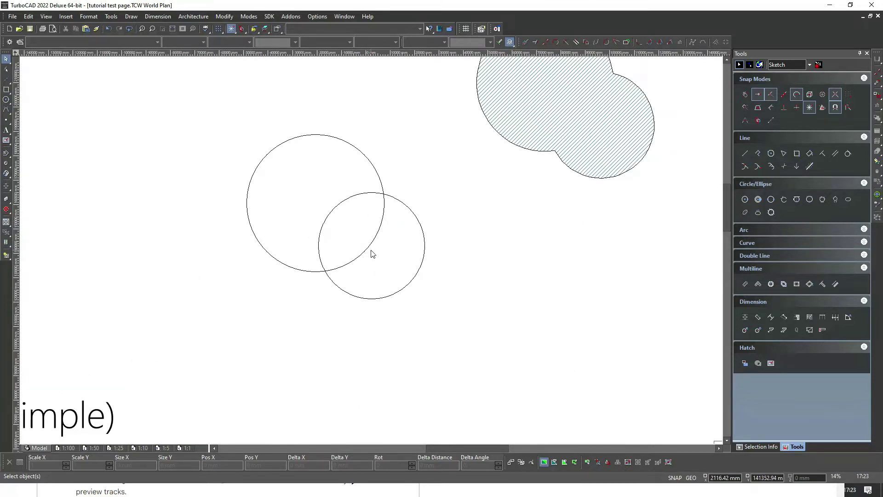
left_click(225, 18)
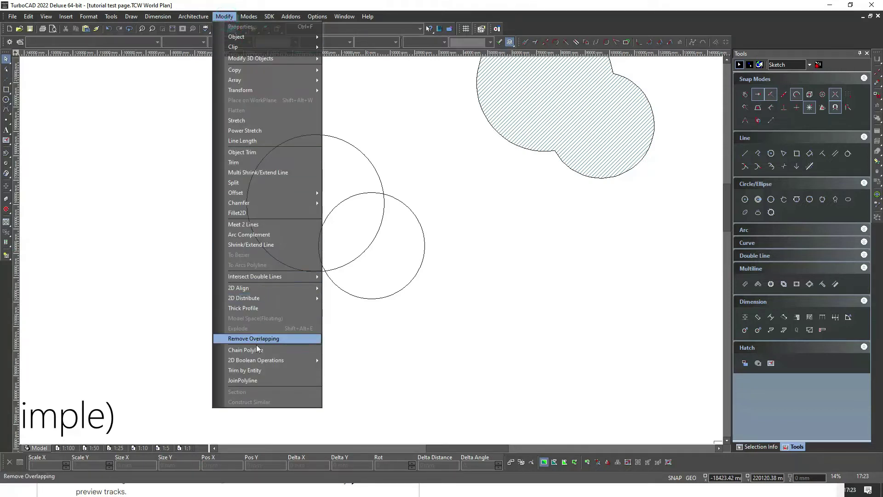
mouse_move(258, 361)
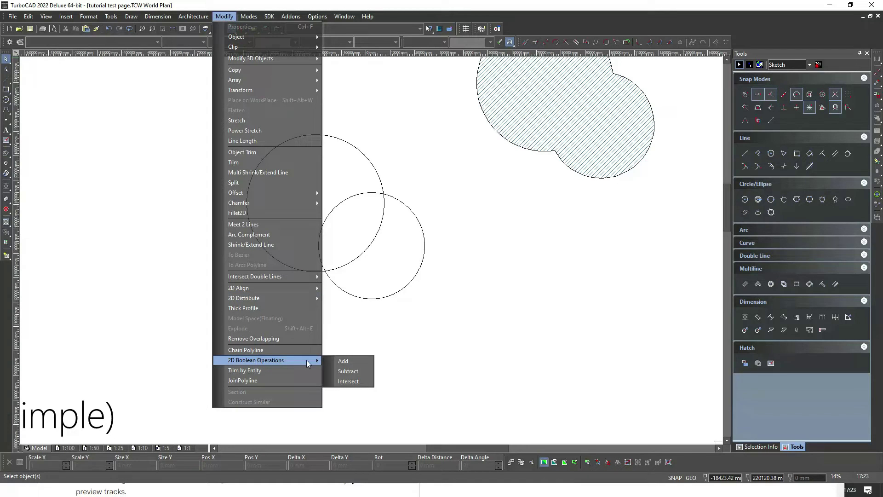
left_click(343, 360)
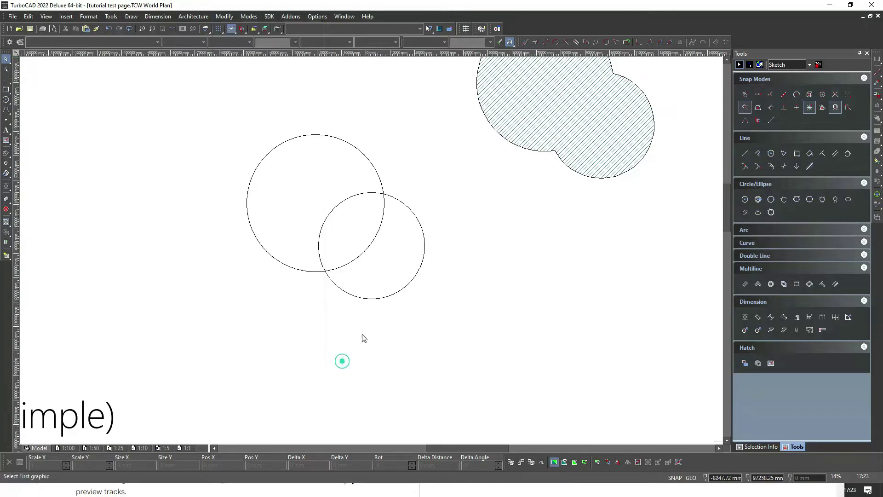
left_click(384, 217)
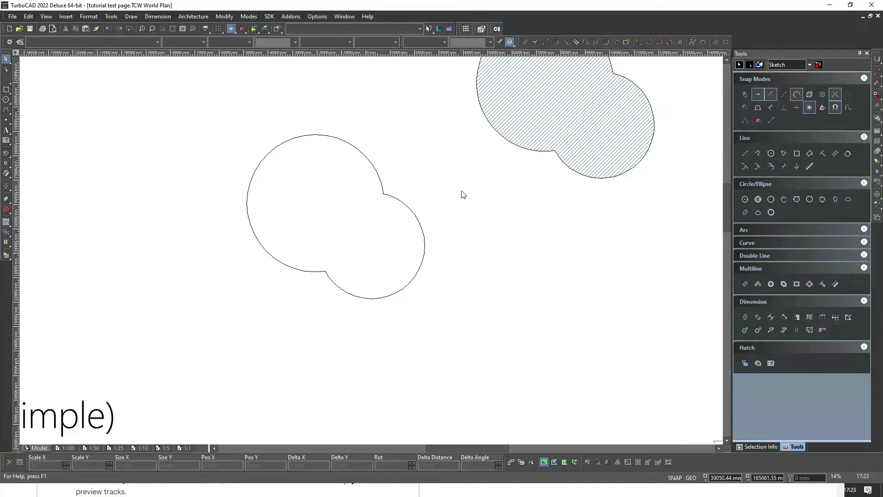
Apply a diagonal-line hatch as the brush pattern of the merged double-circle outline.
right_click(378, 202)
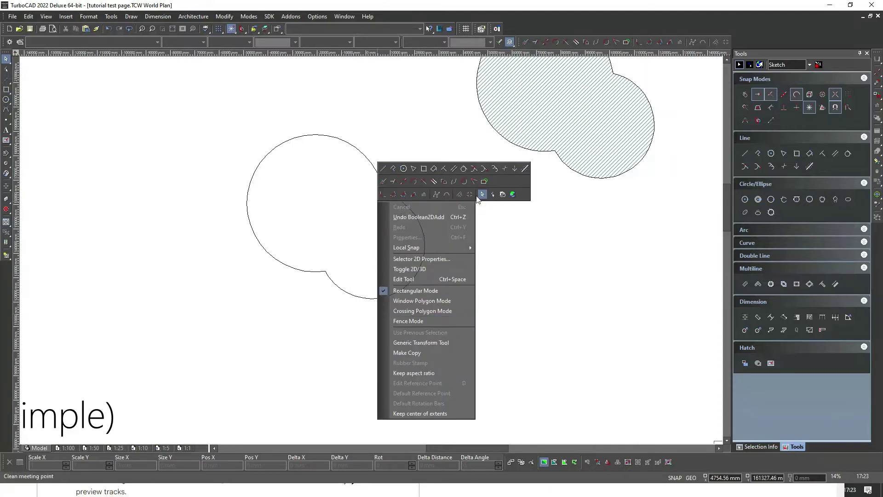
key("Escape")
left_click(380, 177)
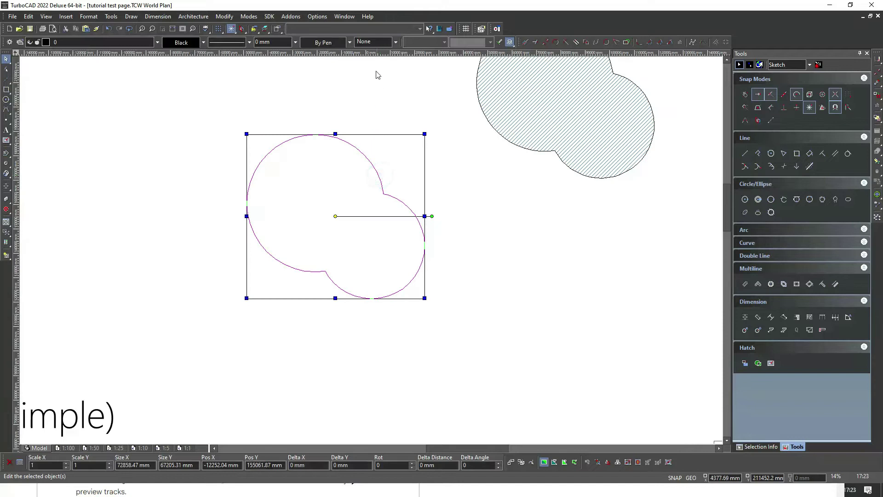
left_click(395, 42)
left_click(382, 299)
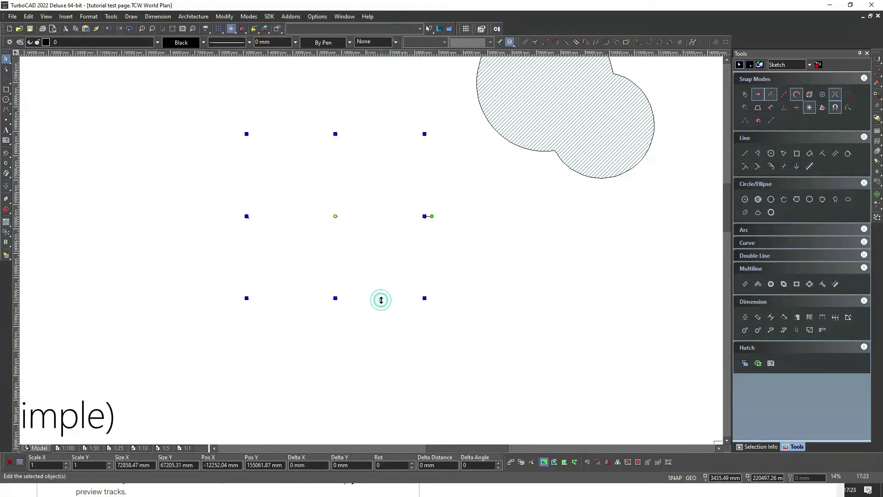
left_click(455, 243)
scroll(371, 251, "down", 2)
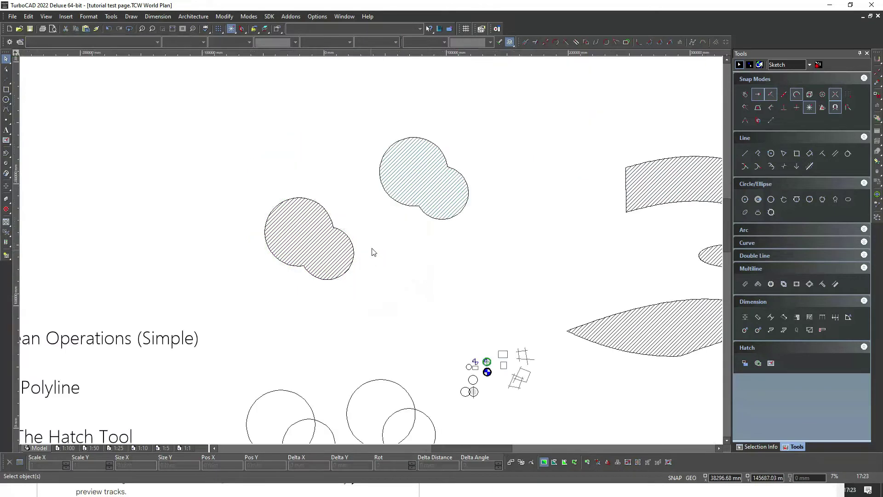
Move the newly hatched double-circle shape about 15075 mm right and 17337 mm up.
left_click(338, 238)
left_click_drag(338, 238, 356, 217)
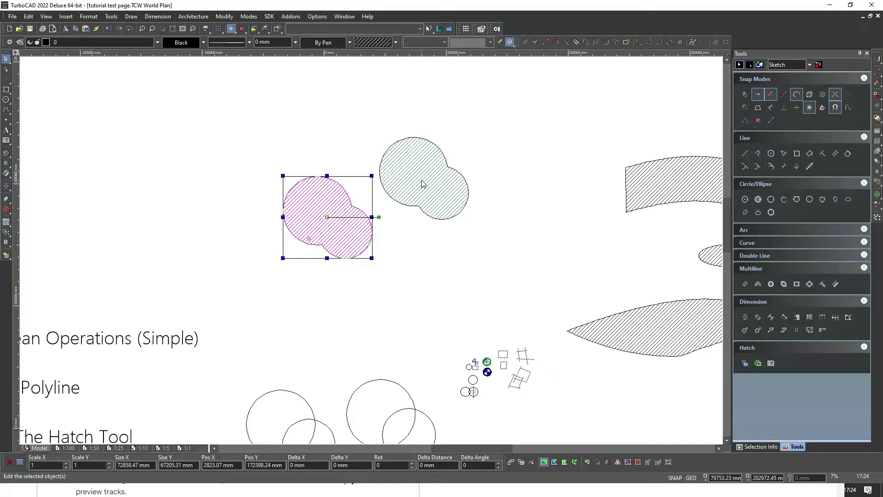
left_click(376, 248)
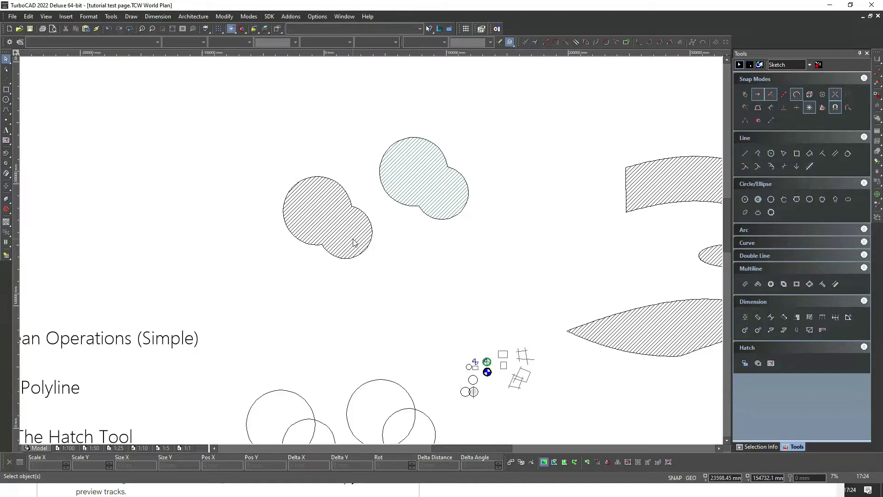
Undo the move, the hatch and the Boolean Add on the double-circle shape to restore the two separate circles.
left_click(353, 241)
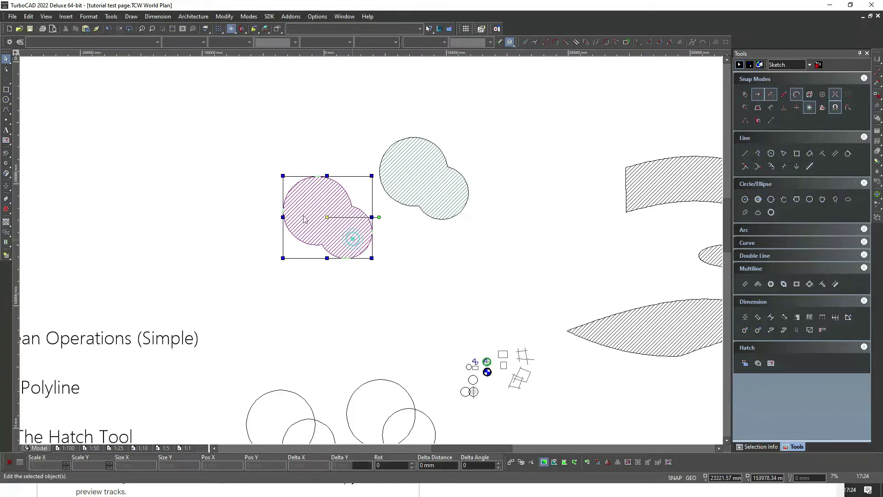
left_click(109, 29)
left_click(110, 29)
left_click(110, 28)
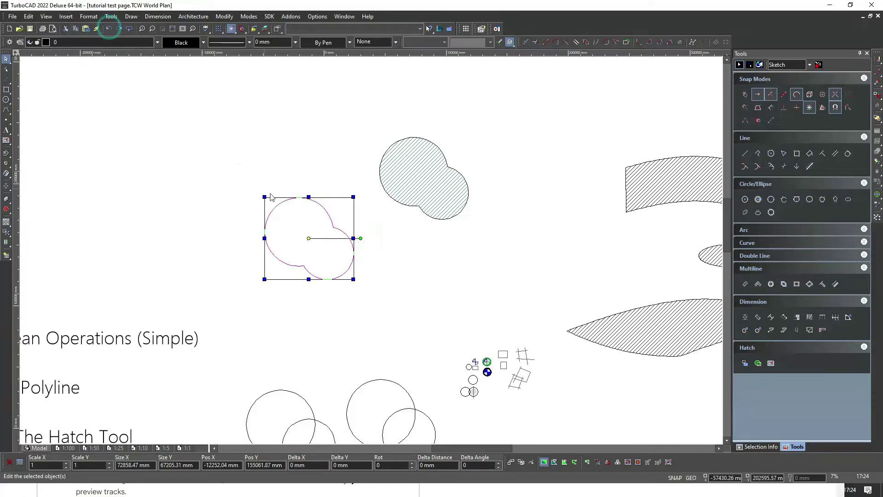
left_click(291, 172)
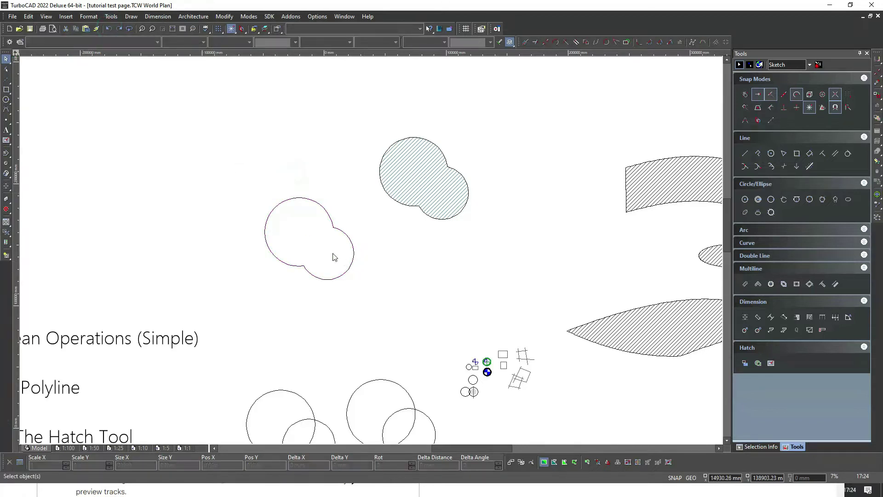
left_click(109, 29)
left_click(390, 255)
Combine the pair of separate circles beside the hatched shape into a single outline using 2D Boolean Add.
left_click(220, 18)
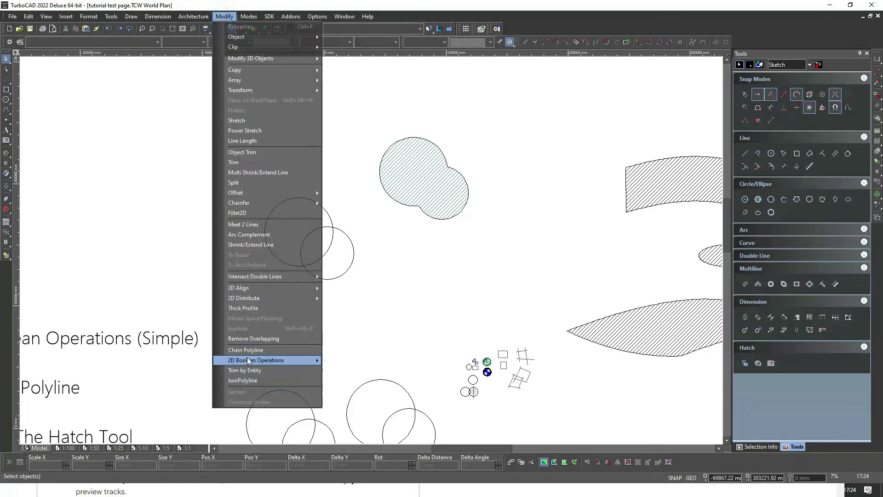
mouse_move(252, 362)
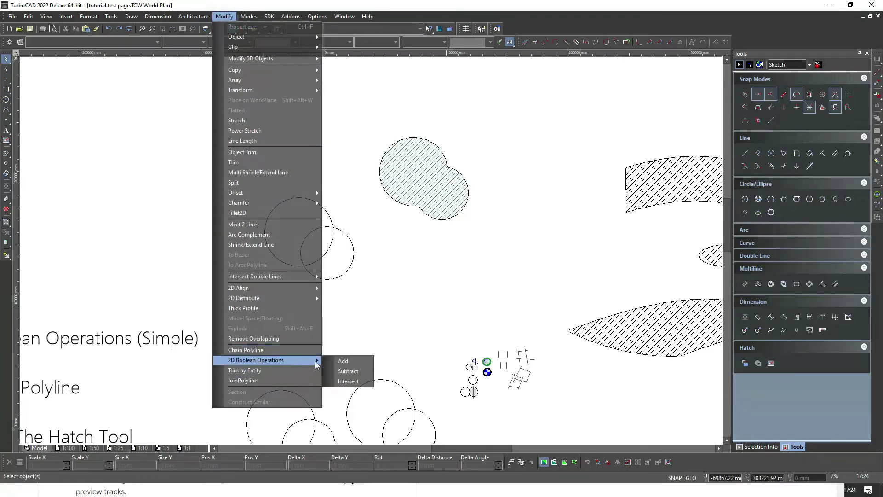
left_click(344, 360)
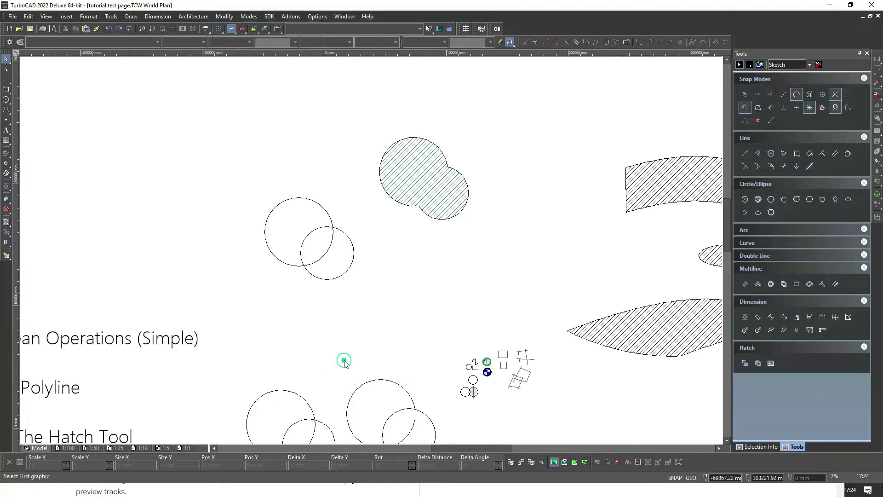
left_click(342, 232)
left_click(331, 244)
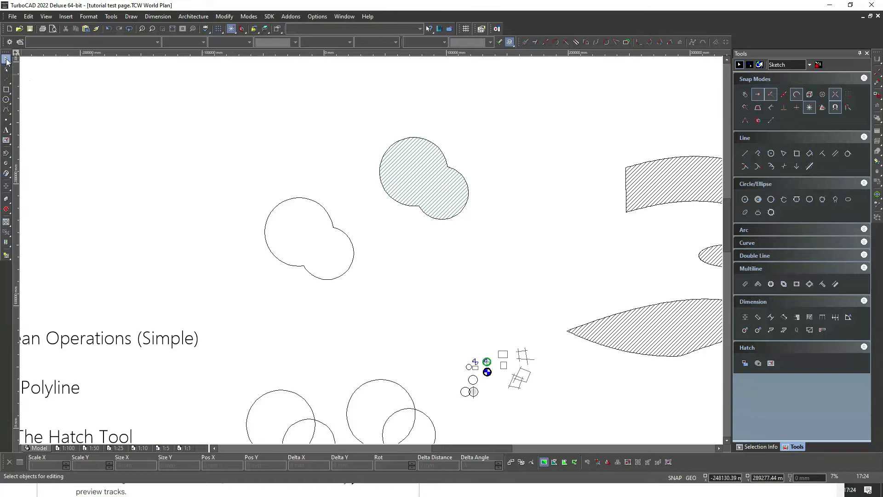
Select the combined outline and set its brush pattern to a diagonal-line hatch.
left_click(334, 236)
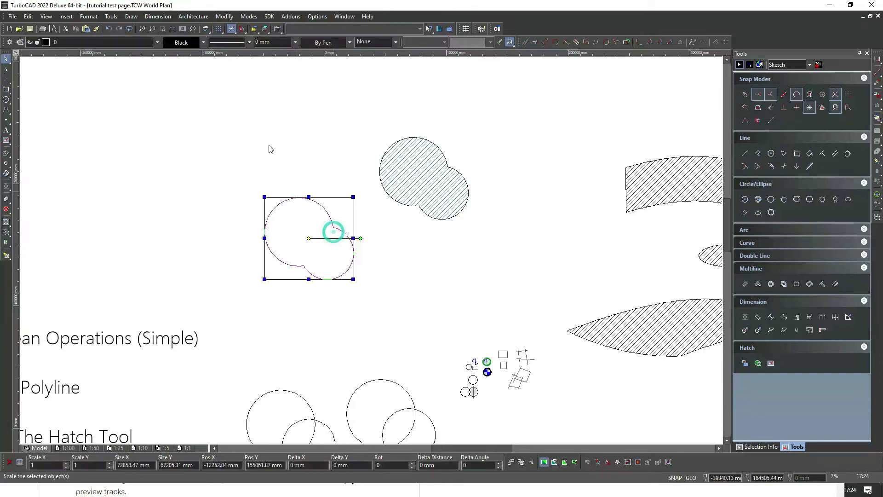
left_click(367, 40)
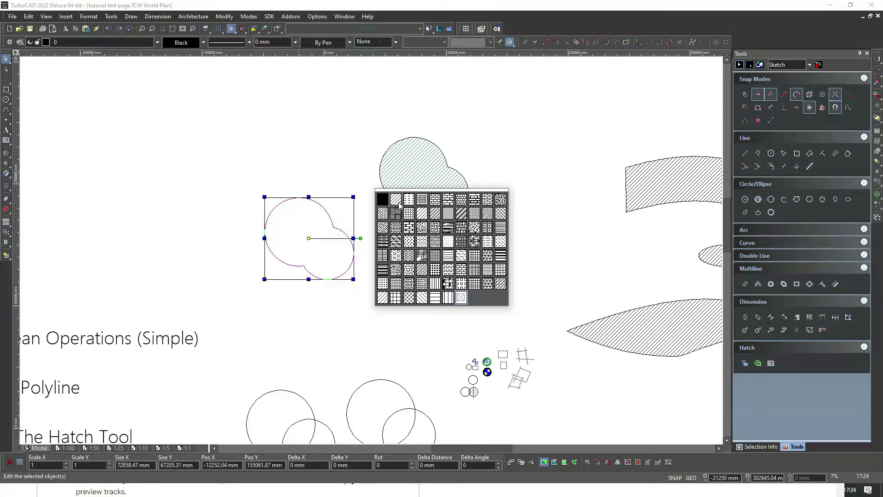
left_click(376, 299)
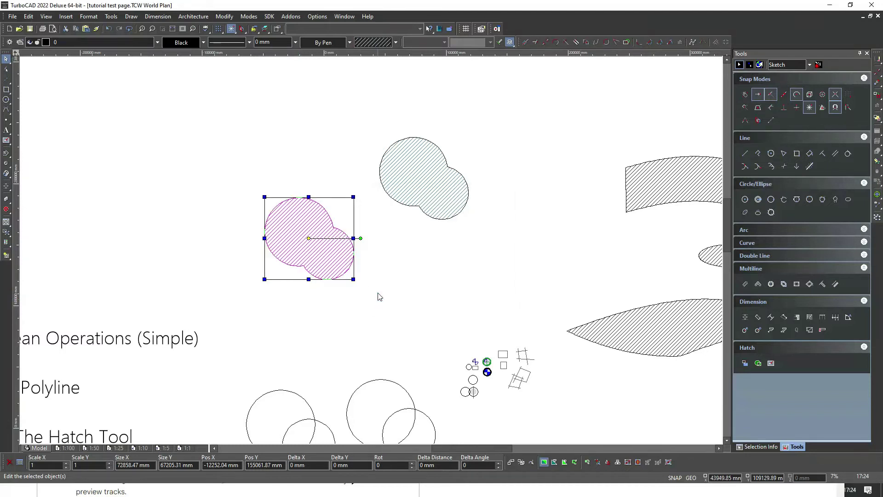
left_click(376, 292)
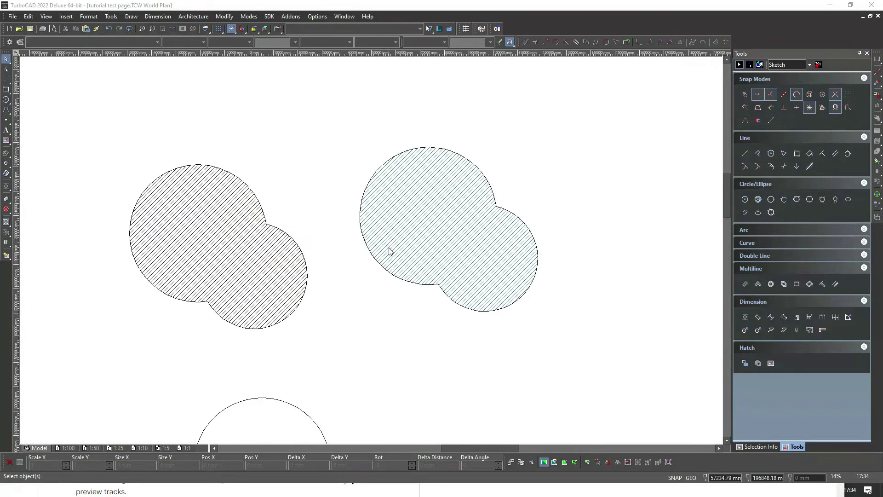
Trim away the larger circle's arc inside the smaller one with Object Trim, in the circle pair below the hatched shapes.
scroll(377, 252, "down", 5)
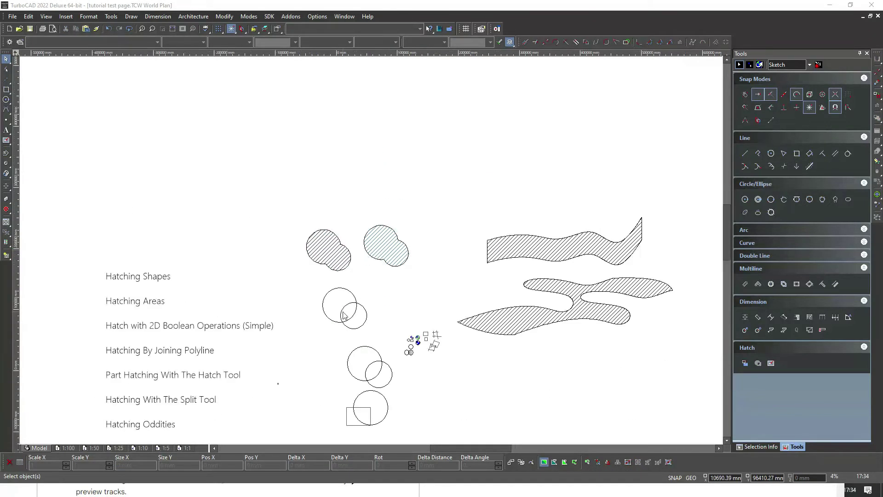
scroll(344, 316, "up", 3)
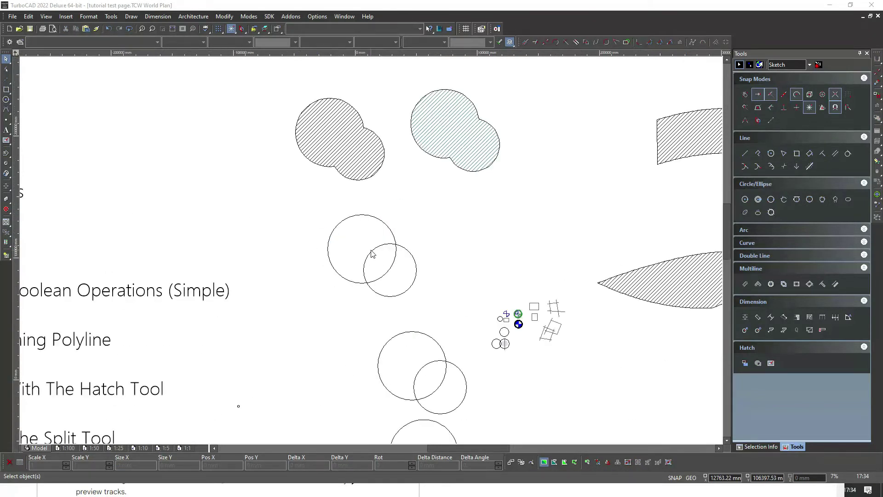
scroll(373, 253, "down", 2)
scroll(376, 251, "up", 5)
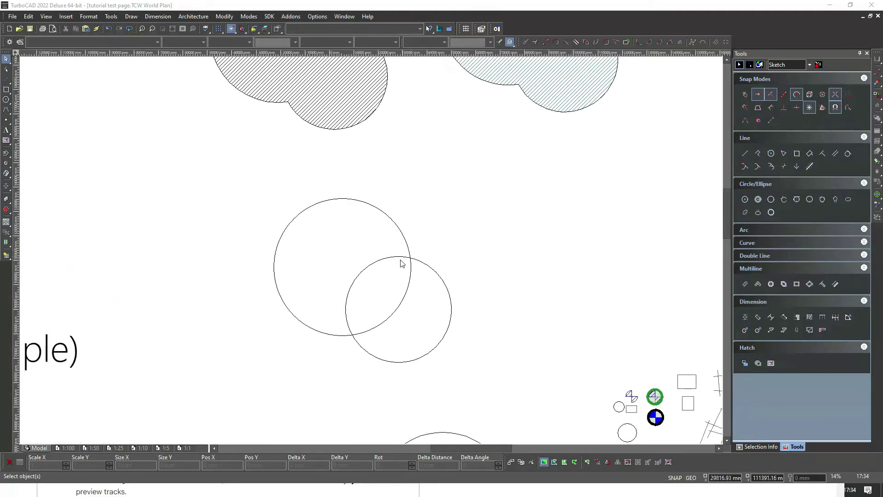
scroll(373, 252, "down", 3)
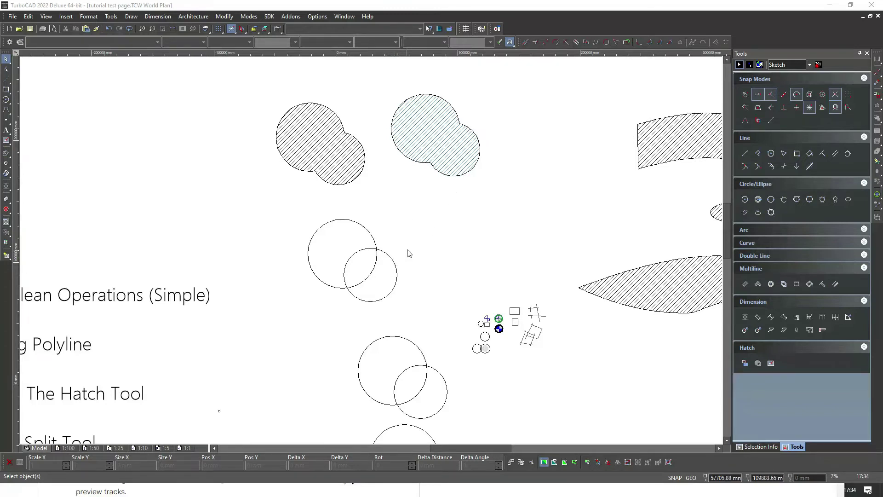
left_click(230, 19)
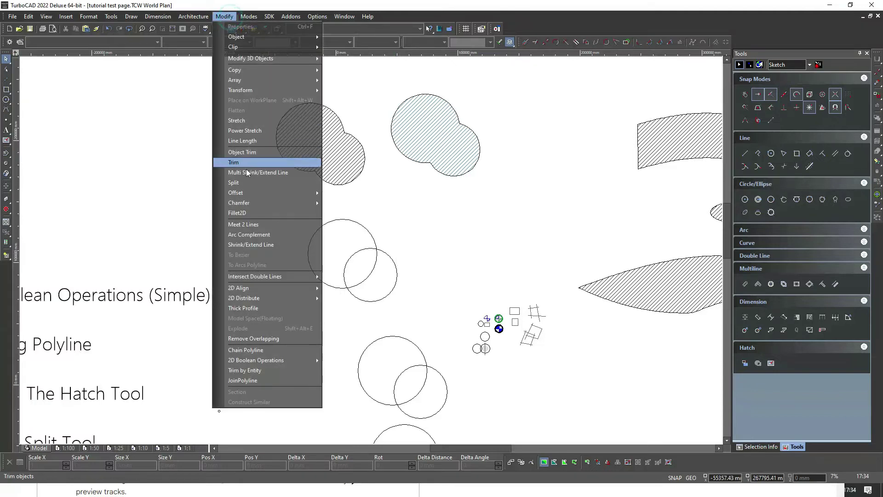
left_click(247, 151)
left_click(391, 256)
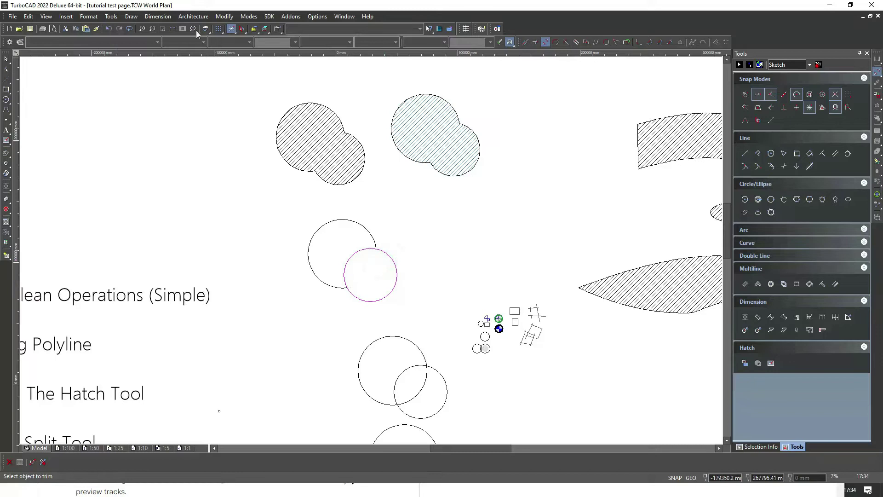
left_click(226, 16)
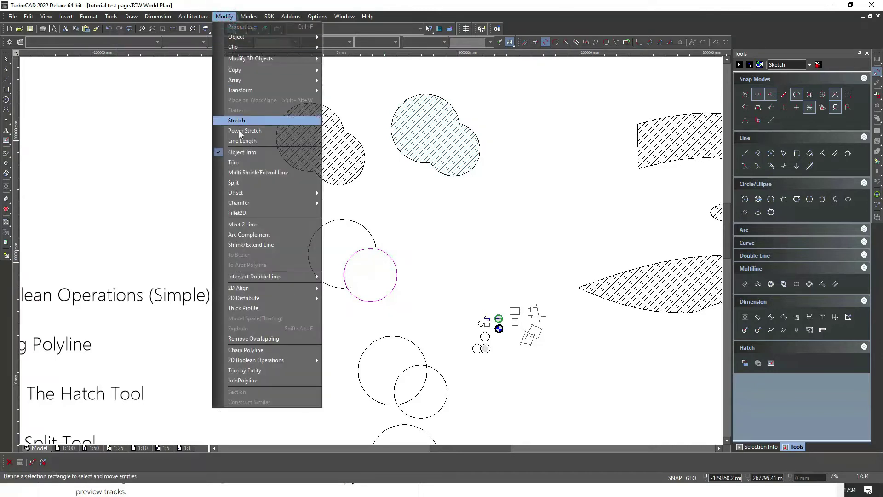
left_click(239, 152)
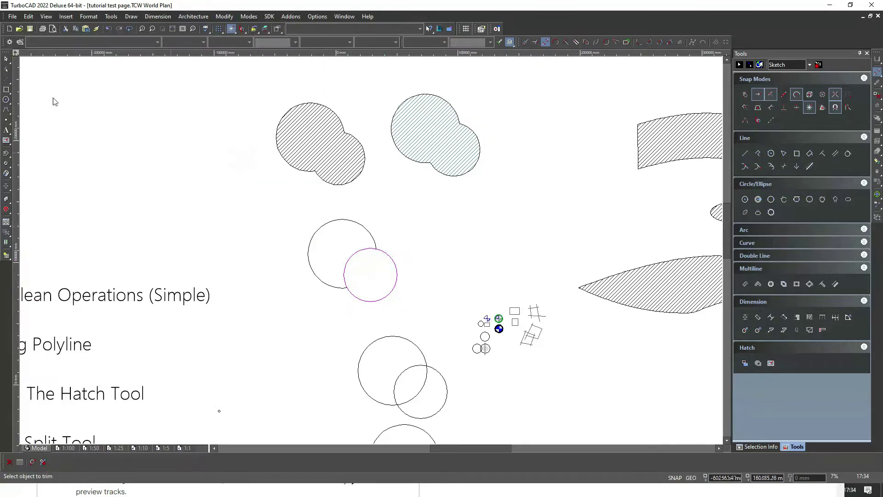
key("Escape")
Select the trimmed larger circle and the whole smaller circle in turn to check whether they are separate objects.
left_click(336, 221)
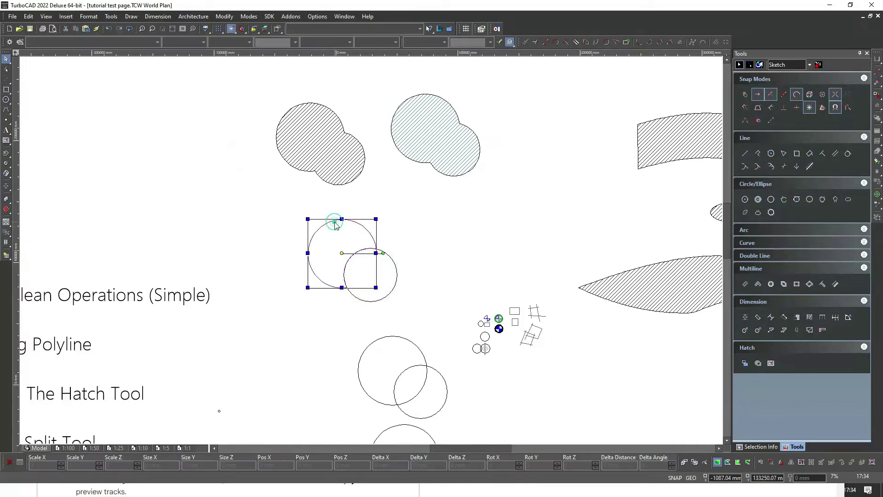
left_click(346, 258)
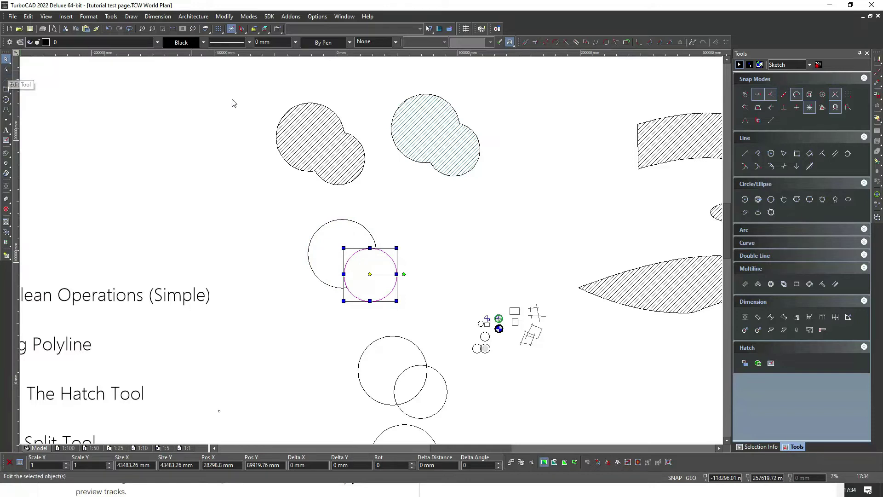
right_click(335, 195)
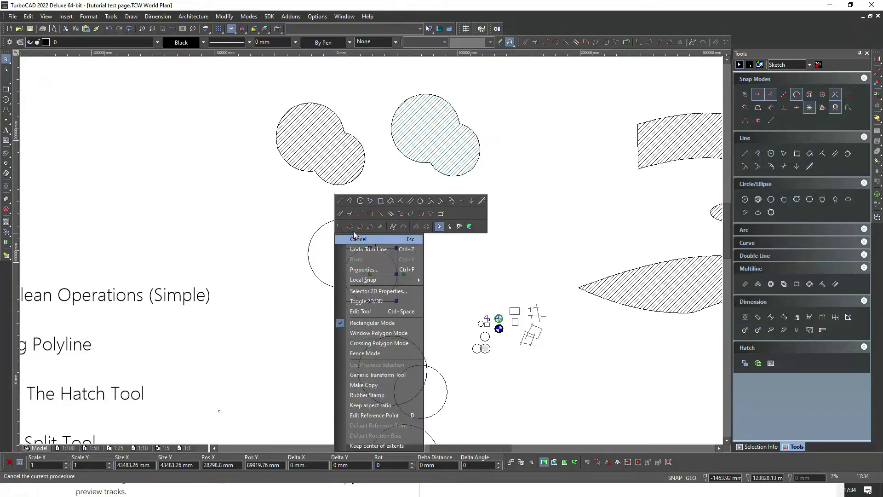
left_click(440, 225)
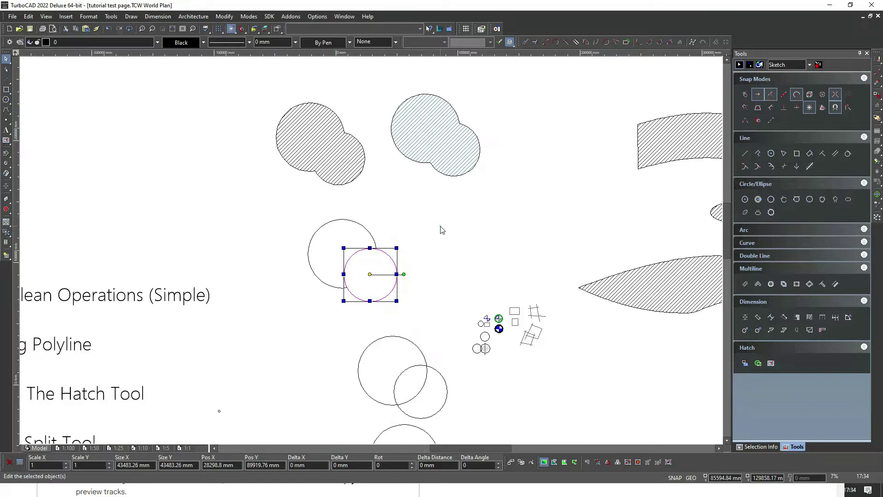
left_click(399, 222)
scroll(366, 240, "up", 3)
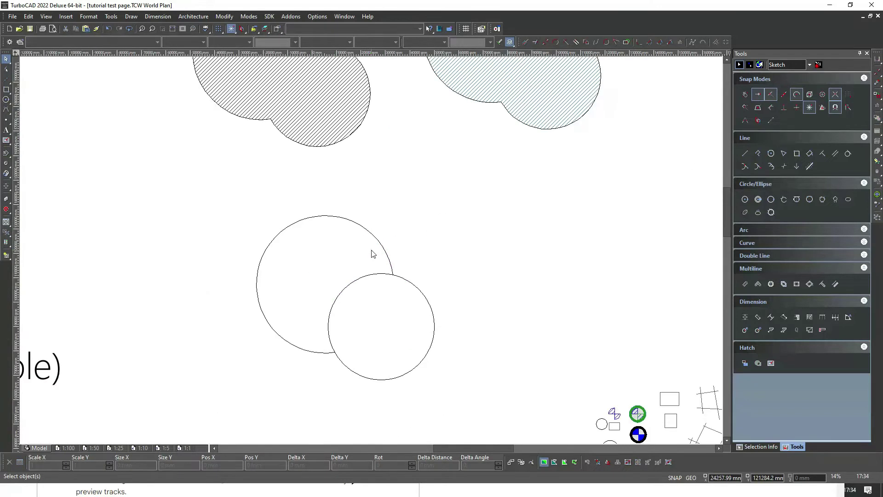
Trim away the smaller circle's arc inside the larger circle with Object Trim.
left_click(224, 16)
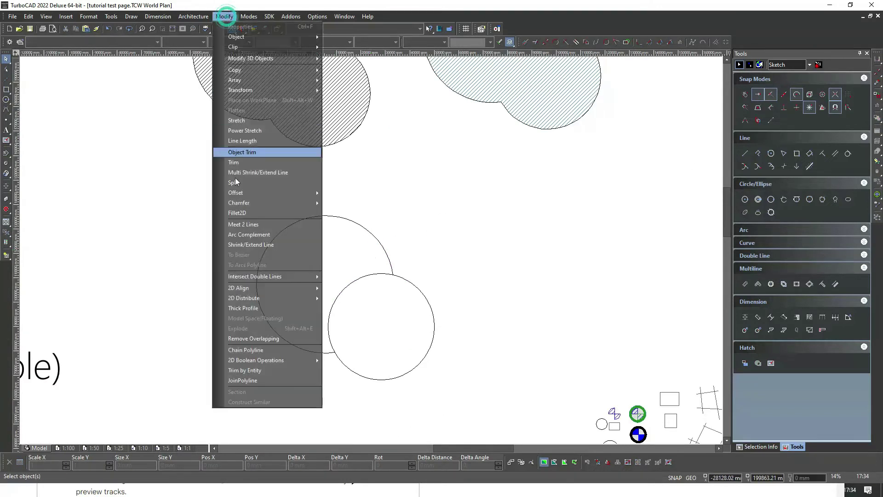
left_click(239, 152)
left_click(355, 280)
key("Escape")
Move the trimmed smaller arc away from the larger one, about 36,400 mm to the right and 5,300 mm up.
left_click(407, 284)
left_click_drag(409, 299, 500, 286)
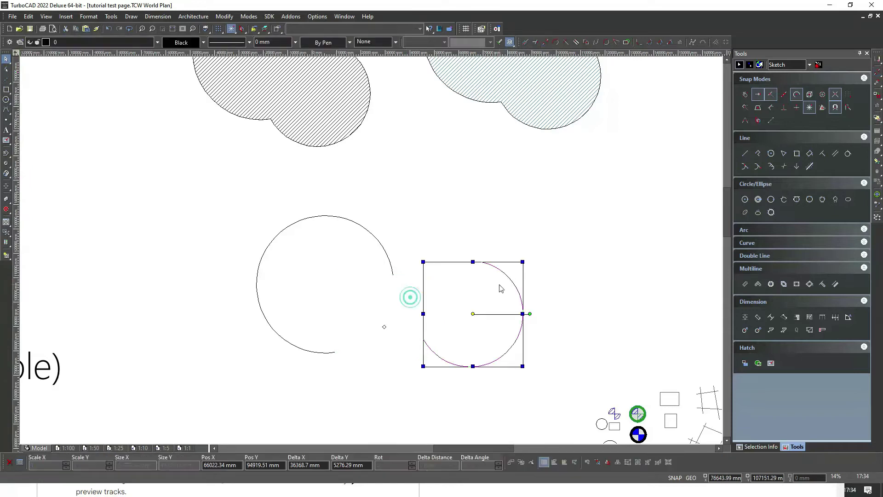
left_click(511, 240)
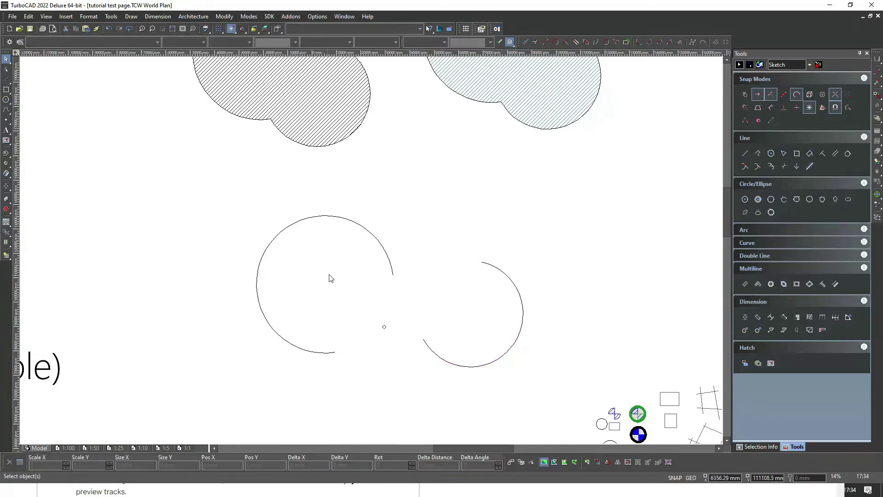
Turn off the asterisk snap mode and draw two straight lines connecting the facing ends of the separated arcs.
left_click(808, 109)
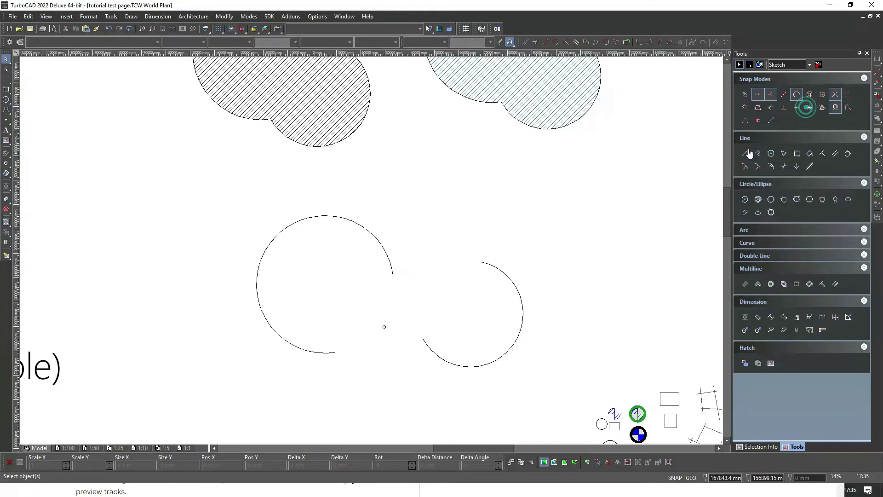
left_click(745, 153)
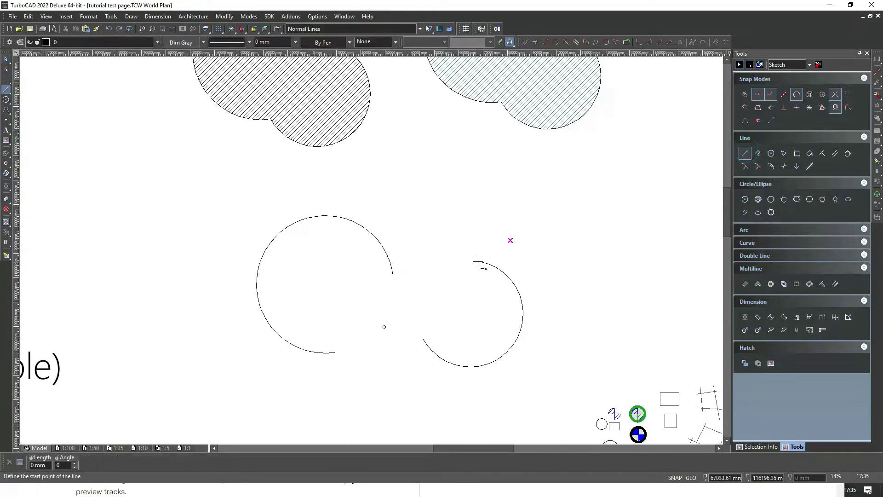
left_click(479, 261)
left_click(394, 274)
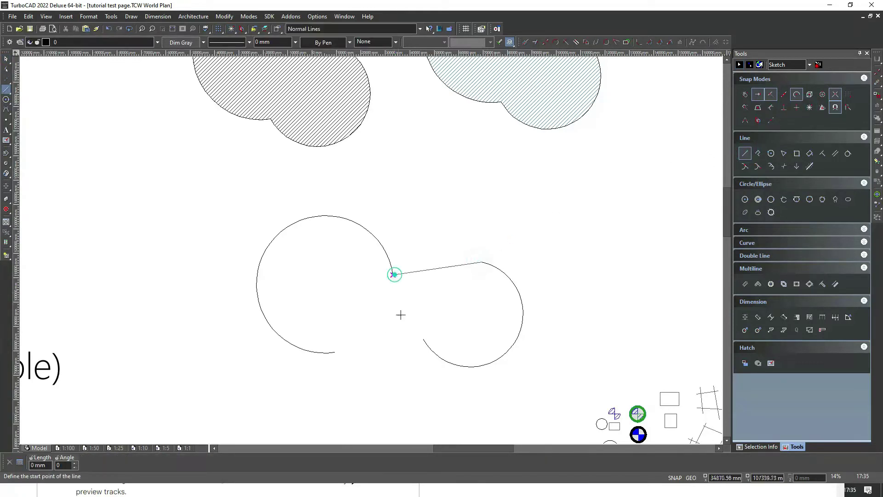
left_click(423, 340)
left_click(335, 351)
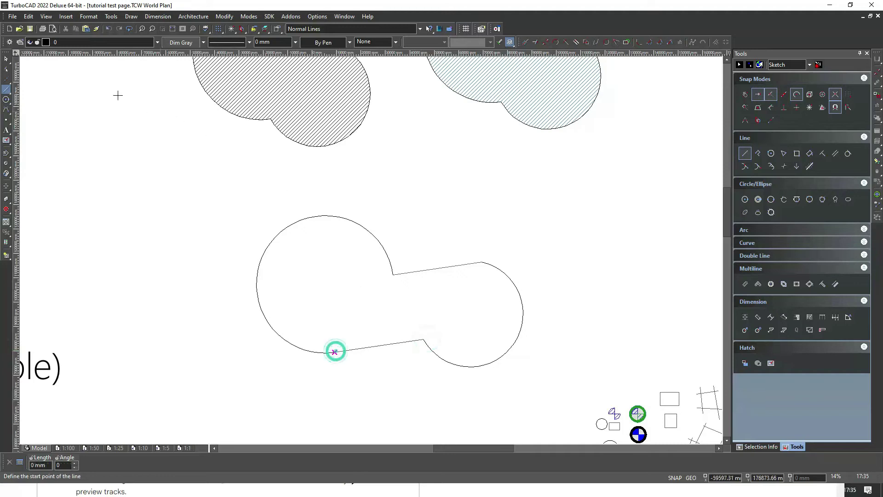
key("Escape")
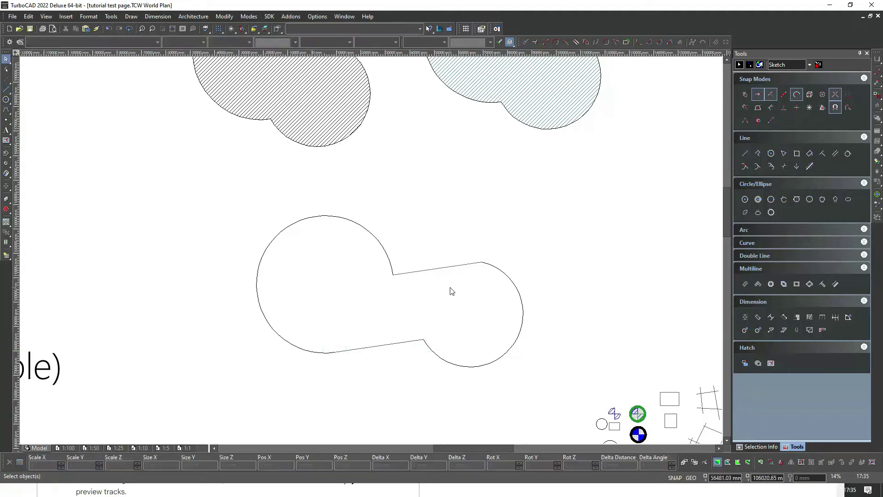
Join the larger arc, the upper line, the smaller arc and the lower line into one closed outline with JoinPolyline.
right_click(451, 290)
left_click(225, 16)
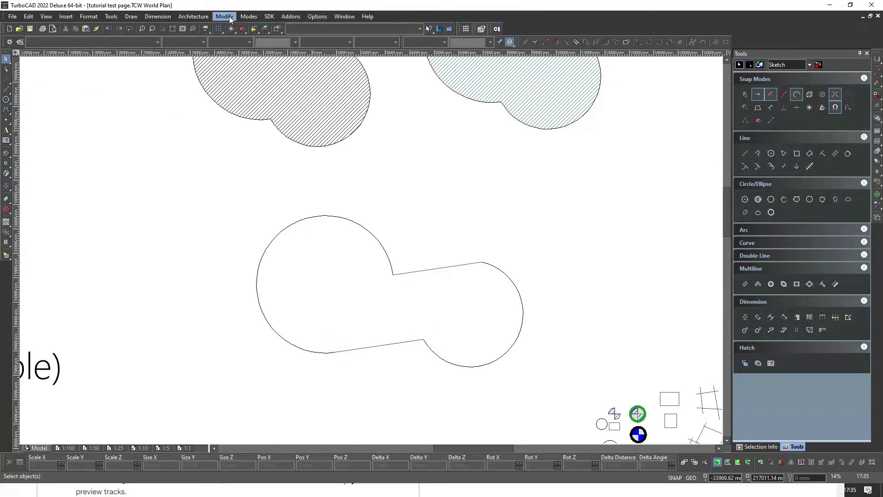
left_click(224, 17)
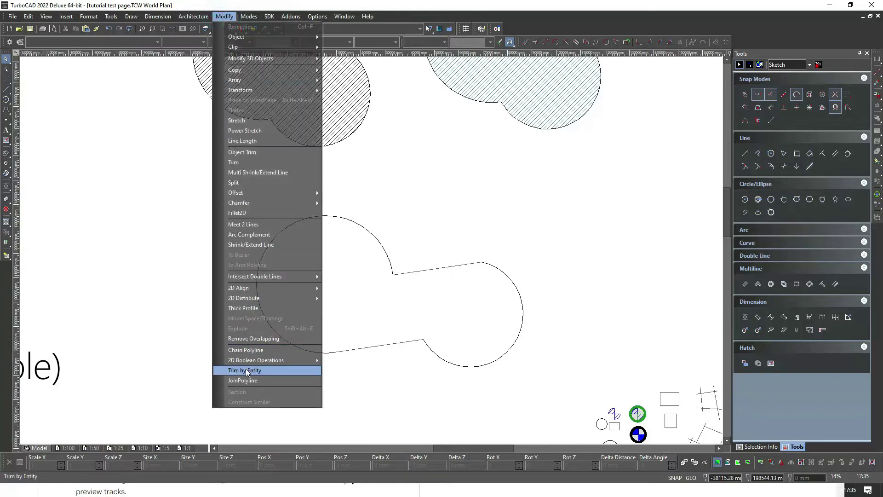
left_click(243, 380)
left_click(373, 234)
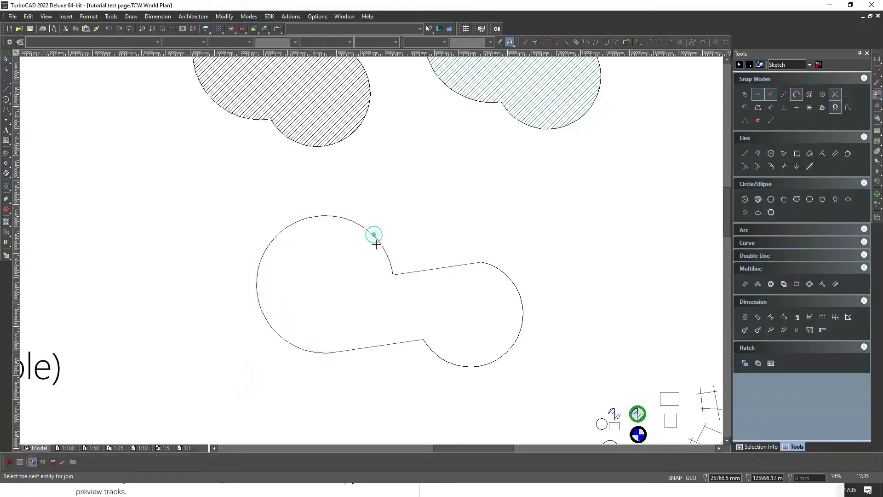
left_click(432, 270)
left_click(498, 265)
left_click(389, 343)
right_click(372, 334)
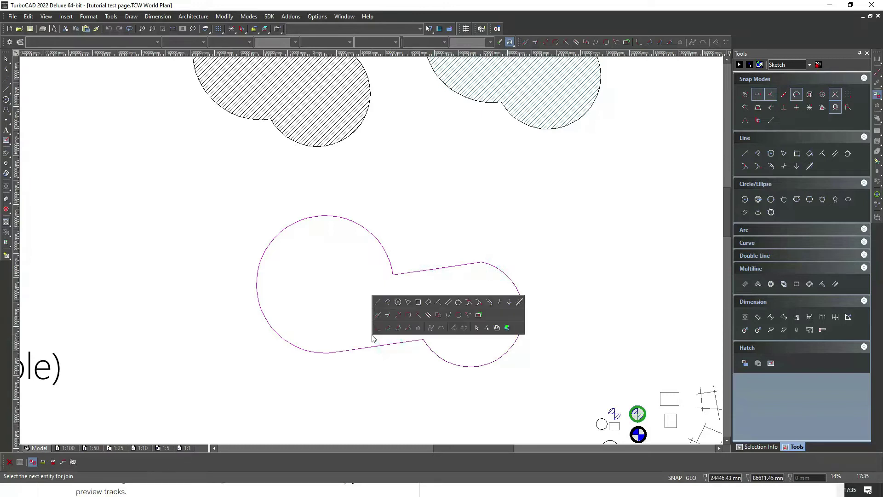
left_click(395, 432)
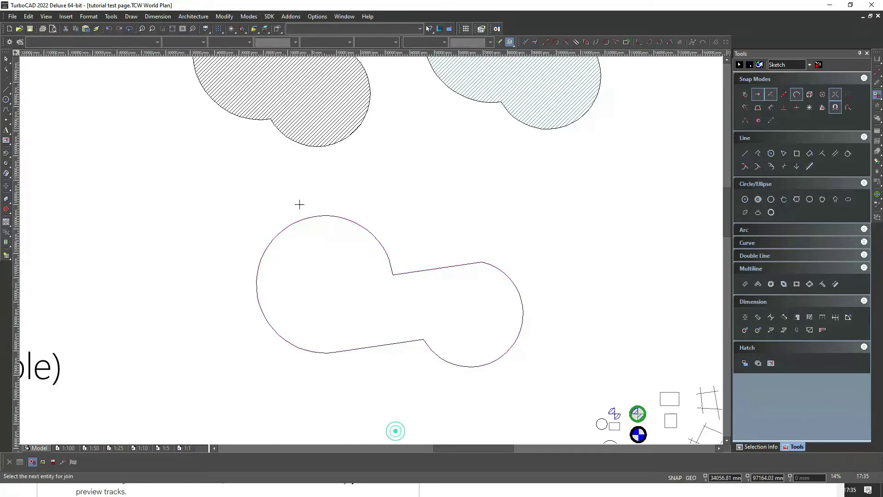
left_click(6, 59)
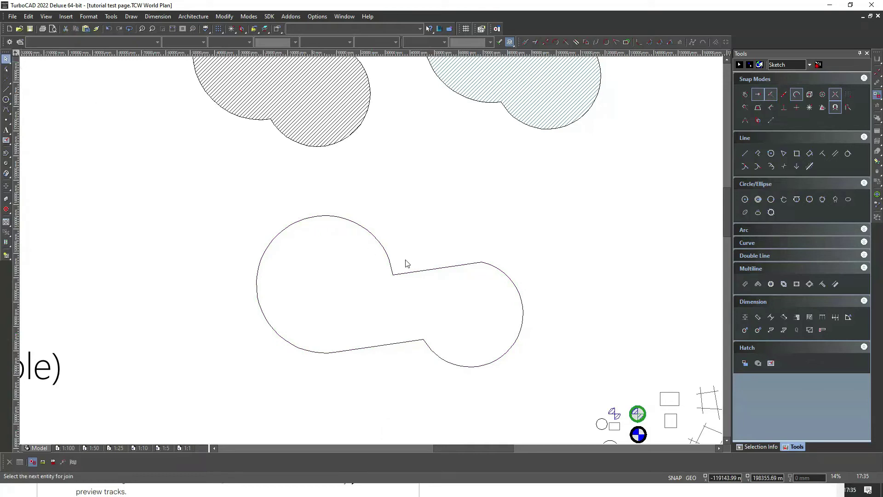
Select the joined outline and set its brush pattern to the diagonal-line hatch.
left_click(423, 270)
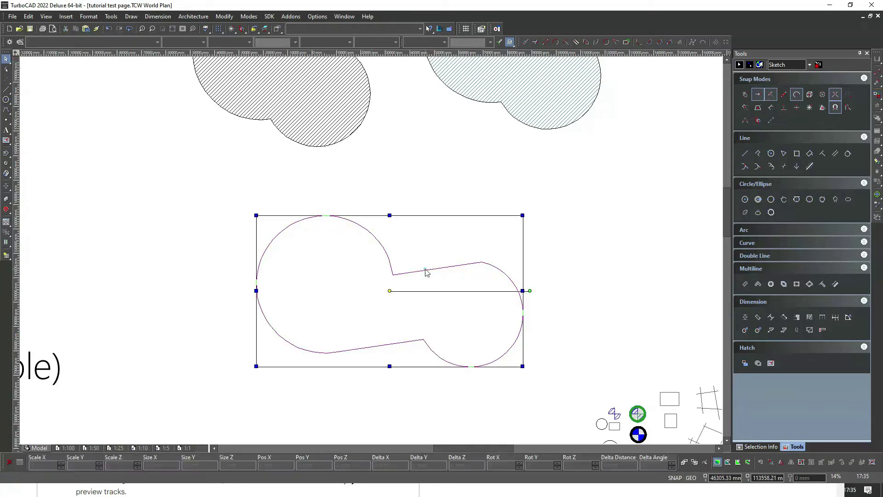
left_click(373, 46)
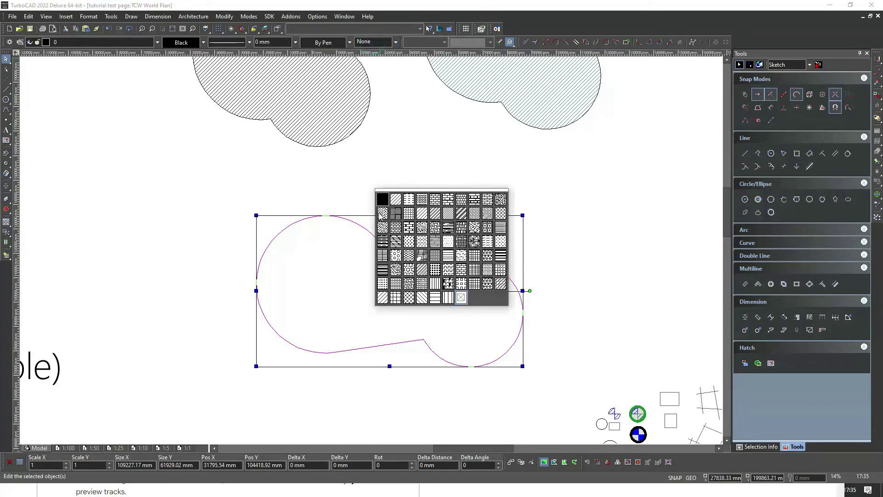
left_click(382, 296)
left_click(414, 190)
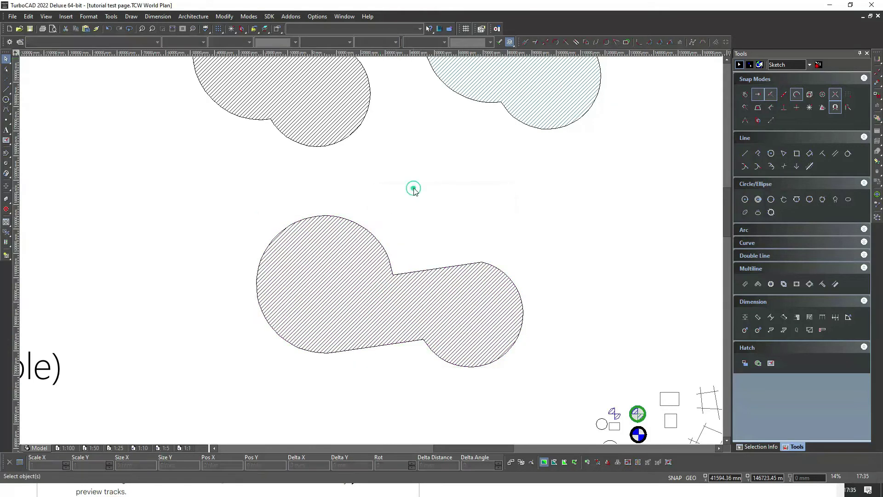
Move the hatched joined shape about 28,600 mm left and 11,300 mm up, beneath the first hatched circle pair.
scroll(368, 257, "down", 3)
left_click(370, 281)
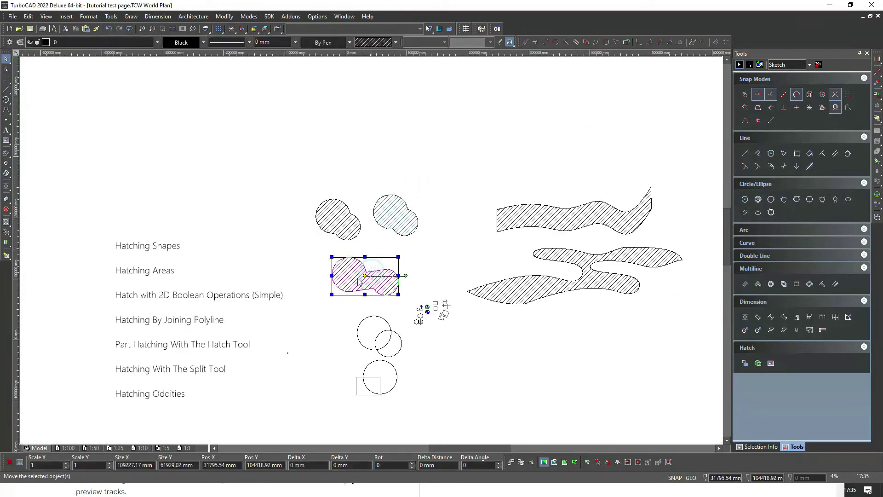
left_click_drag(353, 281, 336, 274)
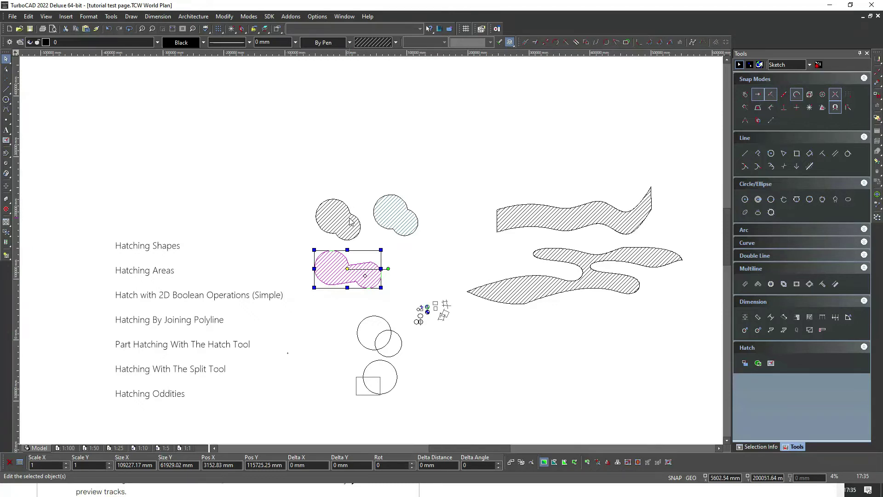
left_click(390, 261)
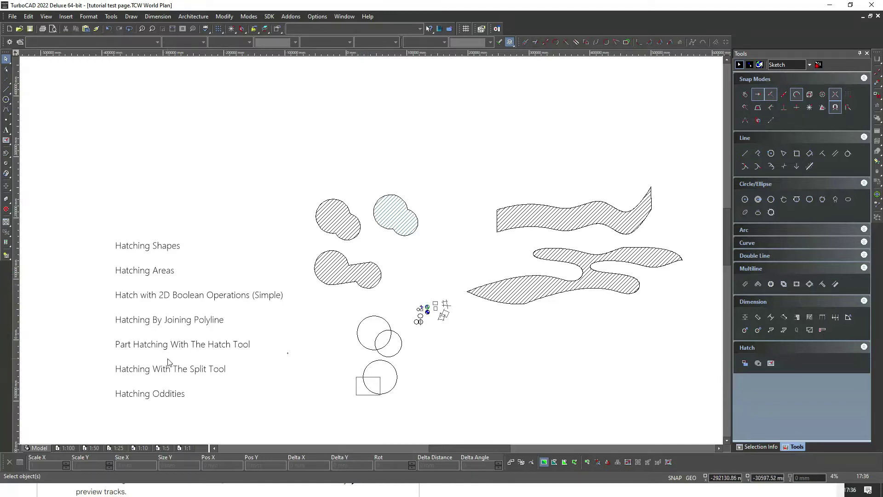
Move the unhatched pair of overlapping circles up and to the left, beneath the joined hatched shape.
left_click(403, 343)
left_click_drag(403, 343, 368, 322)
scroll(349, 331, "up", 4)
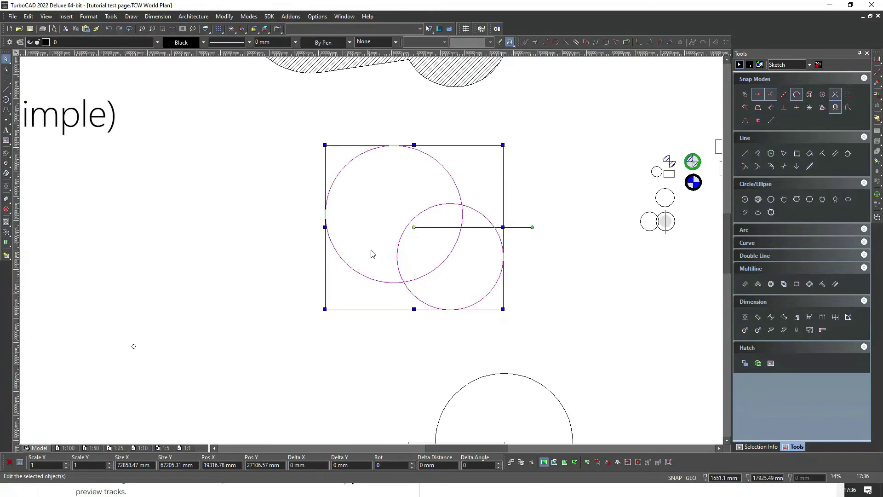
left_click(235, 211)
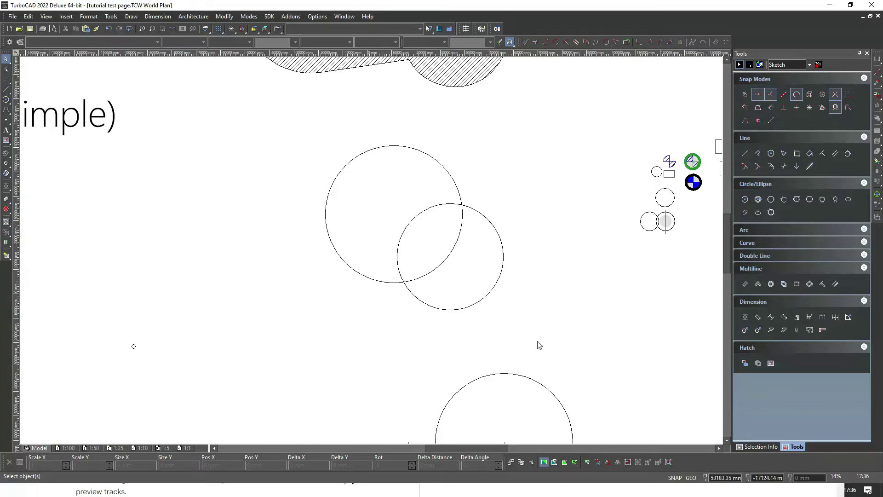
left_click(744, 364)
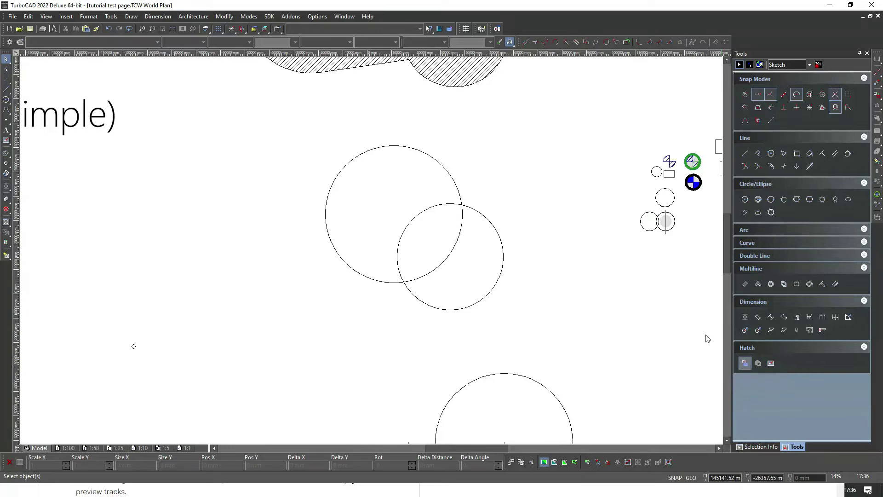
right_click(590, 273)
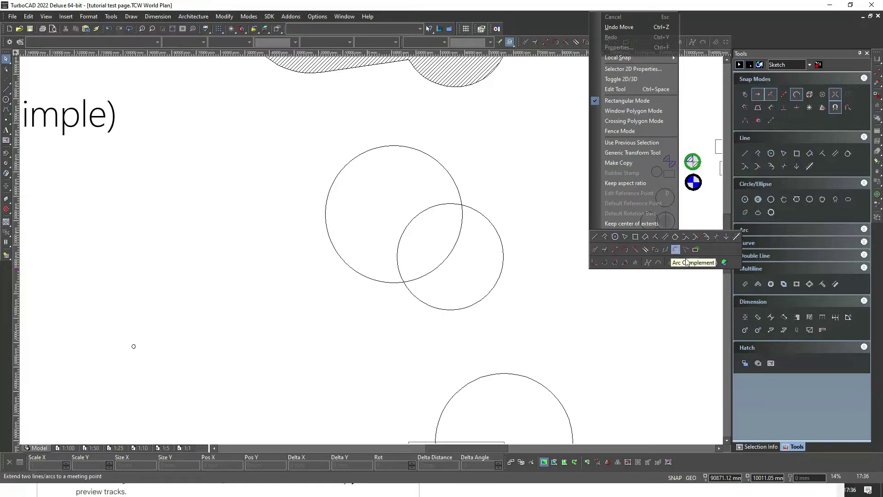
left_click(688, 278)
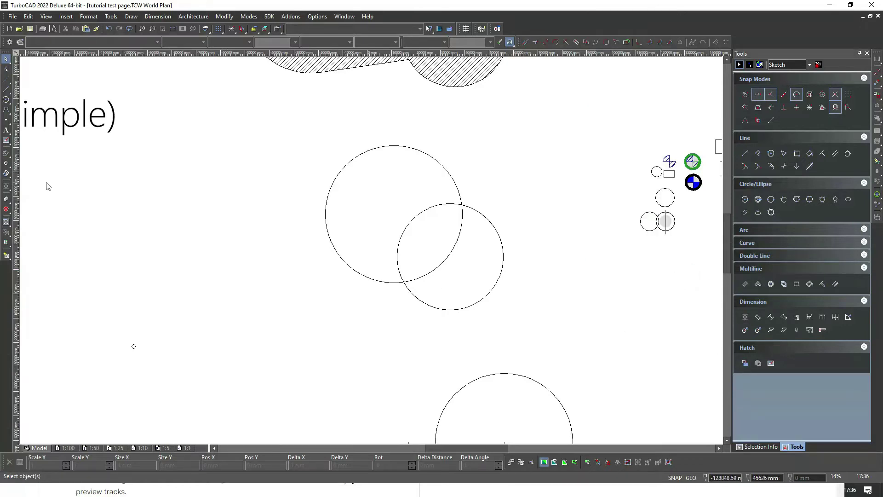
Detach the Hatch tools as a floating palette beside the overlapping circles.
left_click(6, 141)
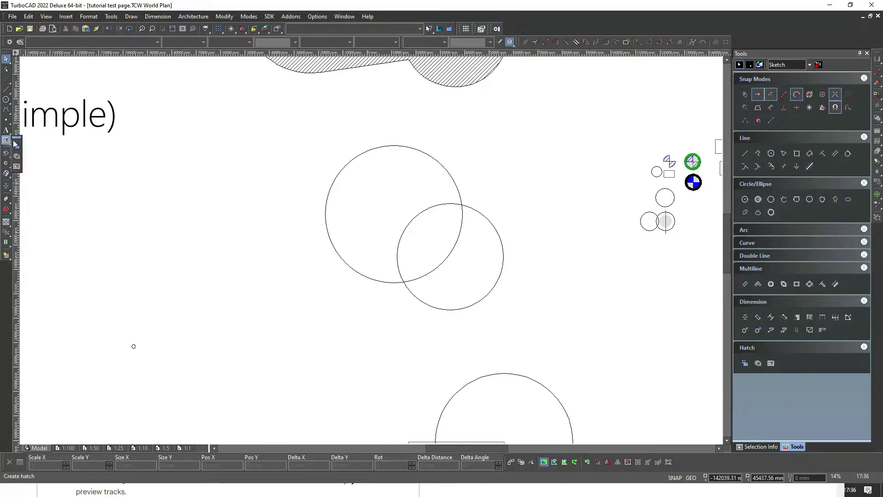
mouse_move(15, 139)
left_mouse_down()
mouse_move(235, 166)
mouse_move(245, 175)
left_mouse_up()
left_click(251, 214)
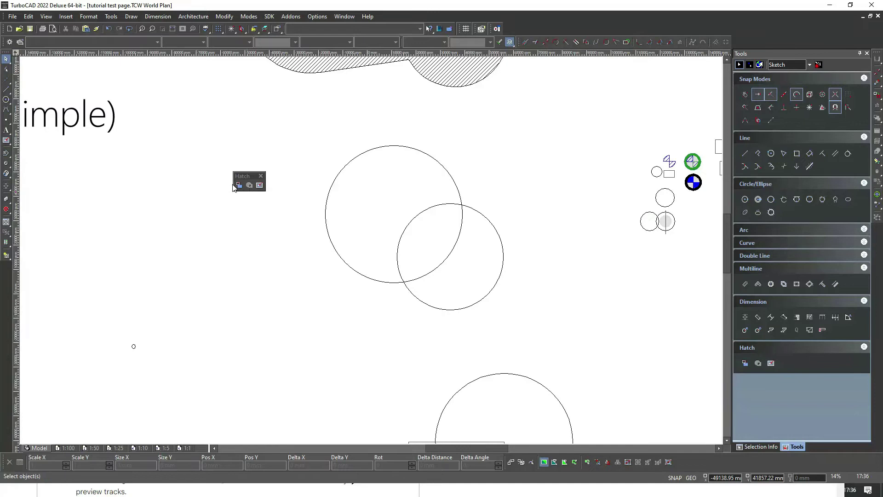
Hatch only the overlap of the two circles with the diagonal-line pattern by specifying an internal point.
left_click(443, 310)
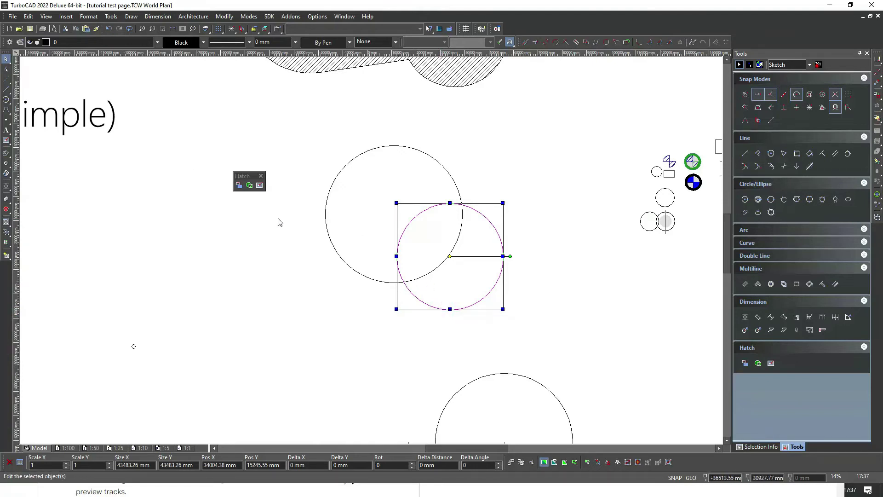
left_click(238, 185)
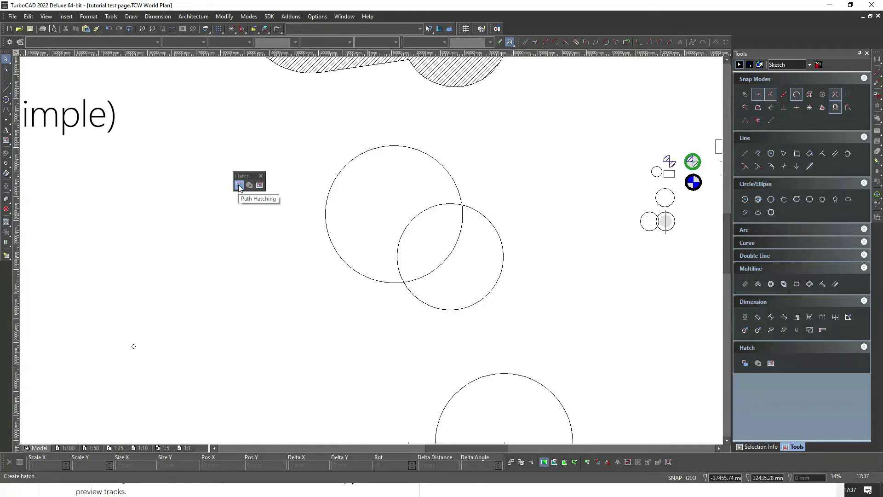
left_click(238, 185)
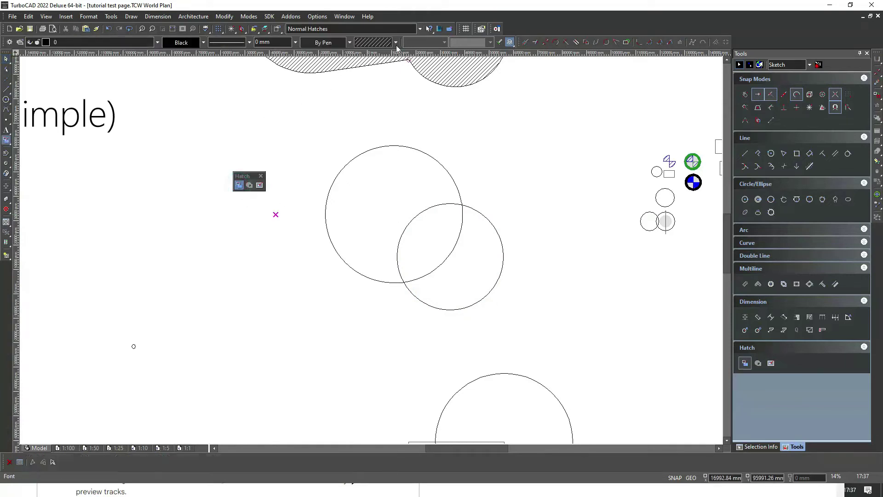
left_click(380, 43)
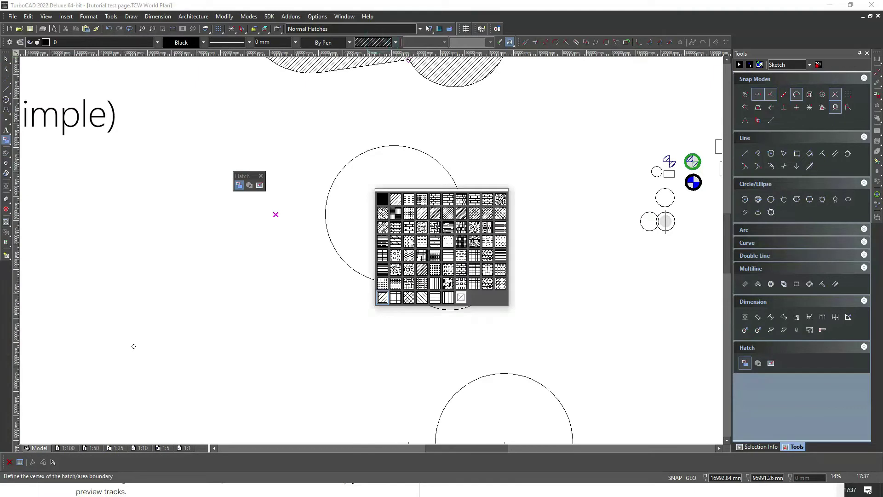
left_click(383, 298)
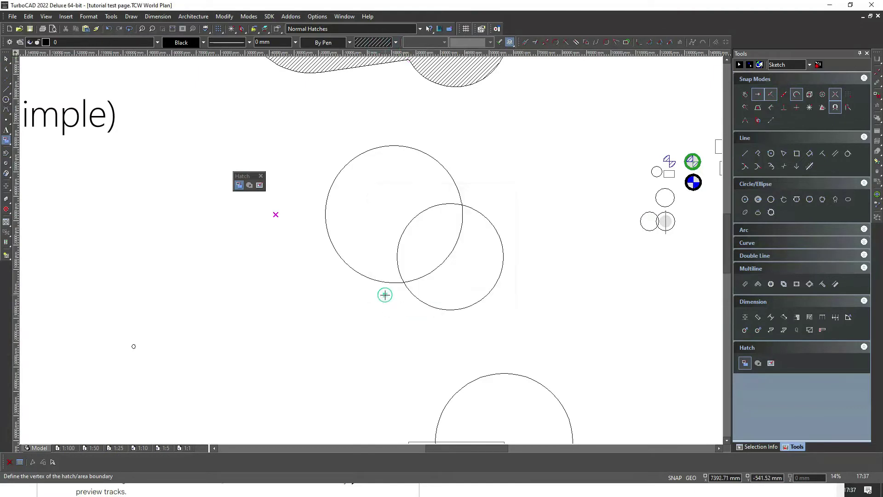
left_click(260, 186)
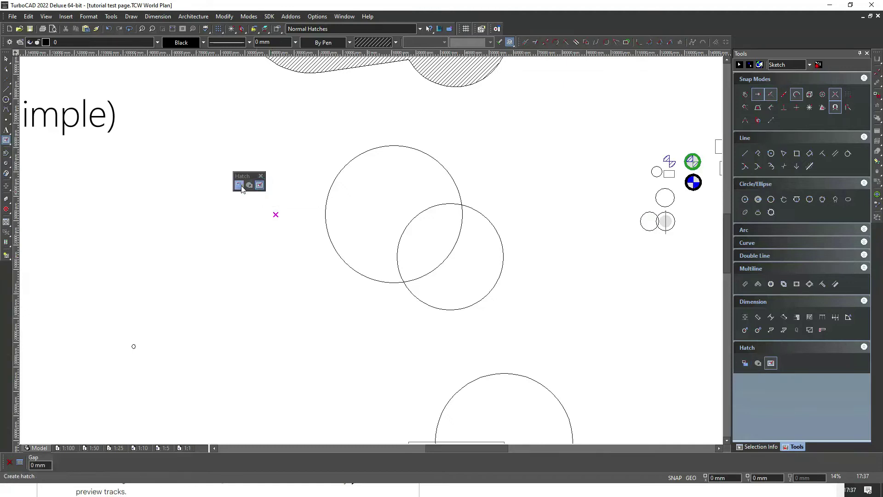
left_click(432, 234)
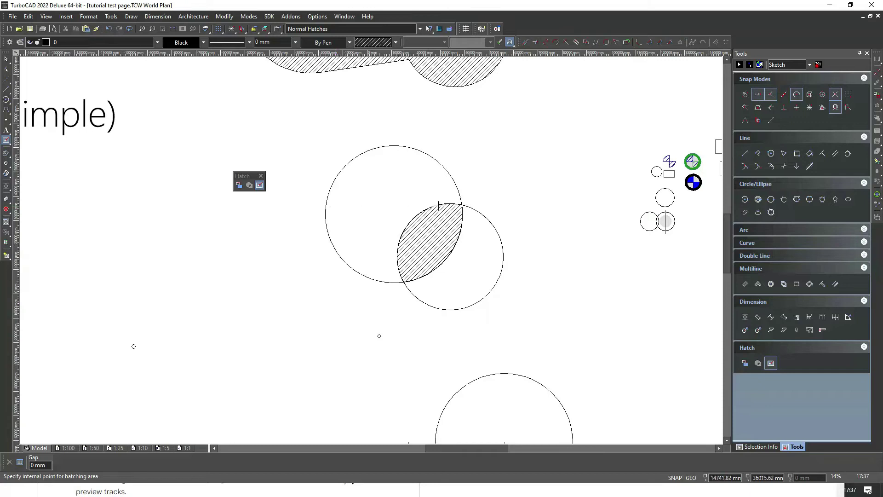
scroll(665, 198, "up", 1)
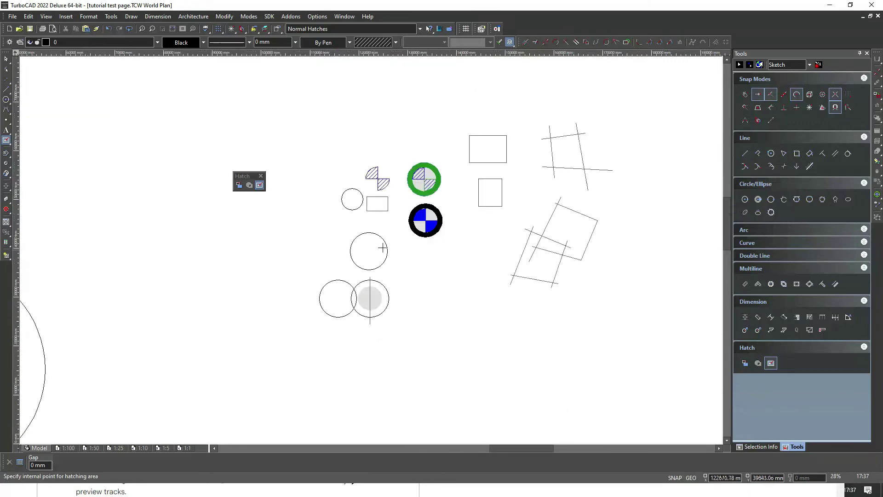
Hatch the standalone circle, the small rectangle and the small circle with the diagonal-line pattern by specifying internal points.
left_click(377, 251)
left_click(377, 203)
left_click(352, 199)
Set the brush for new hatches to the Solid pattern in magenta.
scroll(371, 250, "down", 3)
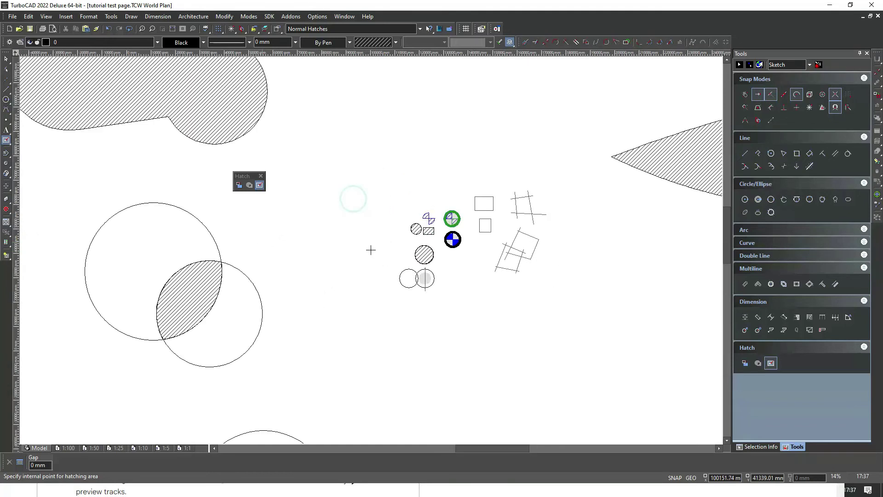
scroll(371, 249, "up", 1)
scroll(371, 250, "up", 1)
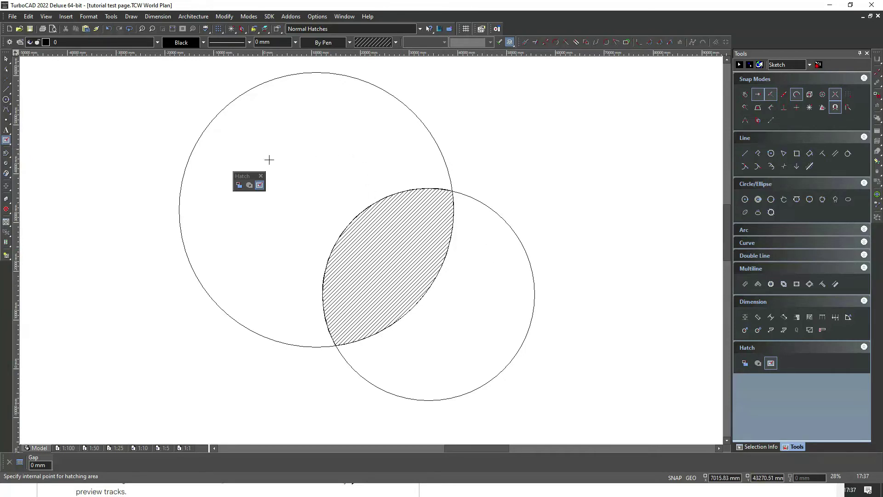
left_click(239, 185)
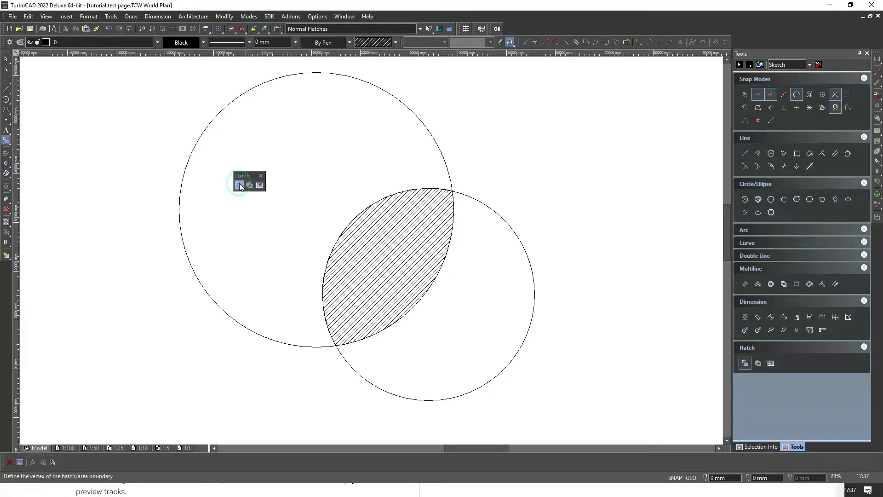
left_click(379, 42)
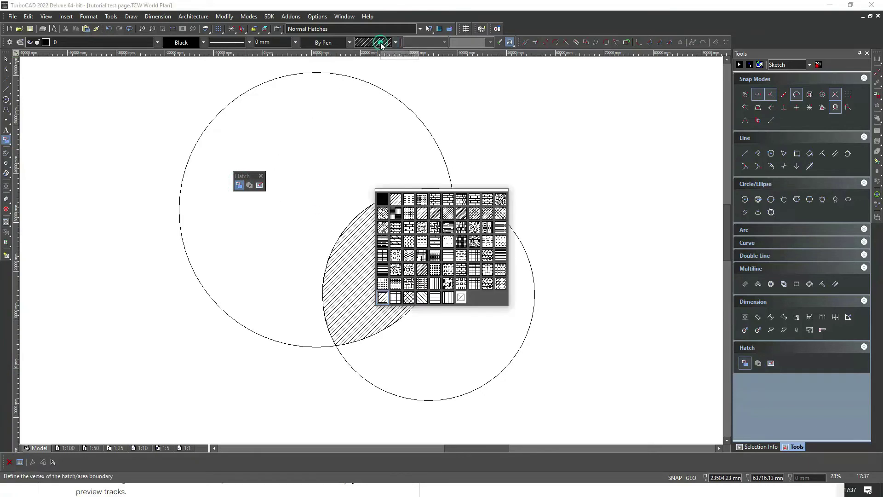
left_click(383, 199)
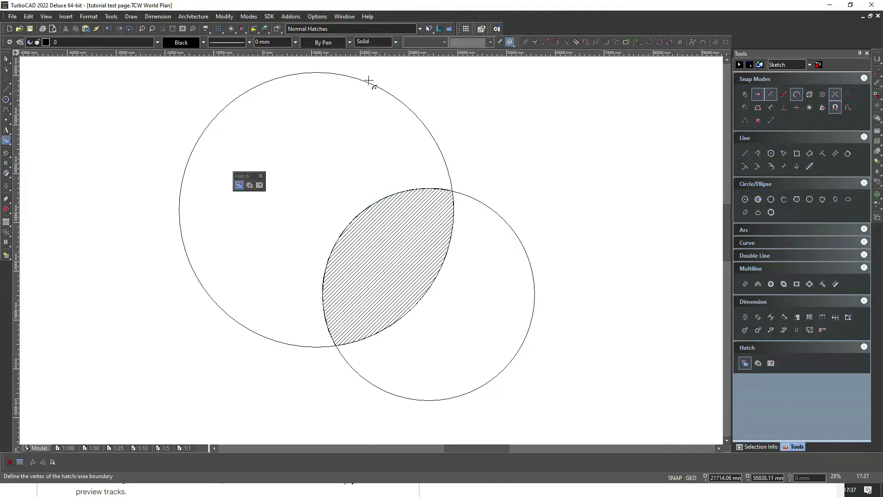
left_click(339, 45)
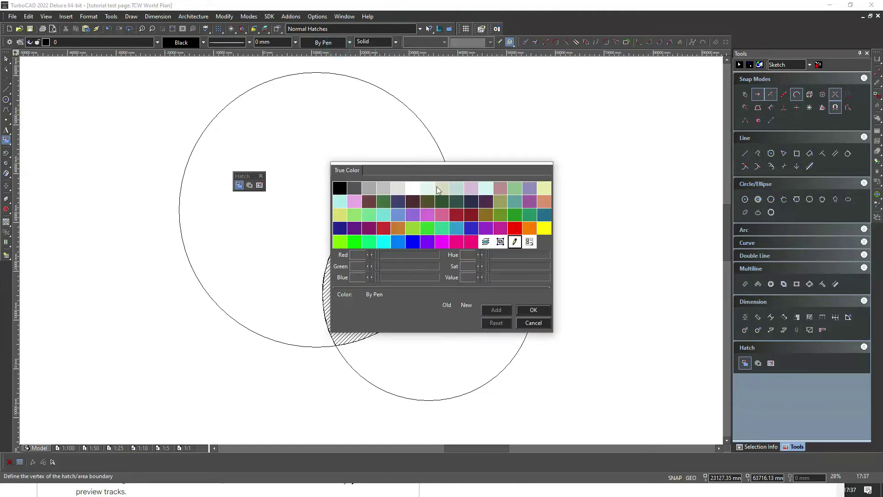
left_click(445, 240)
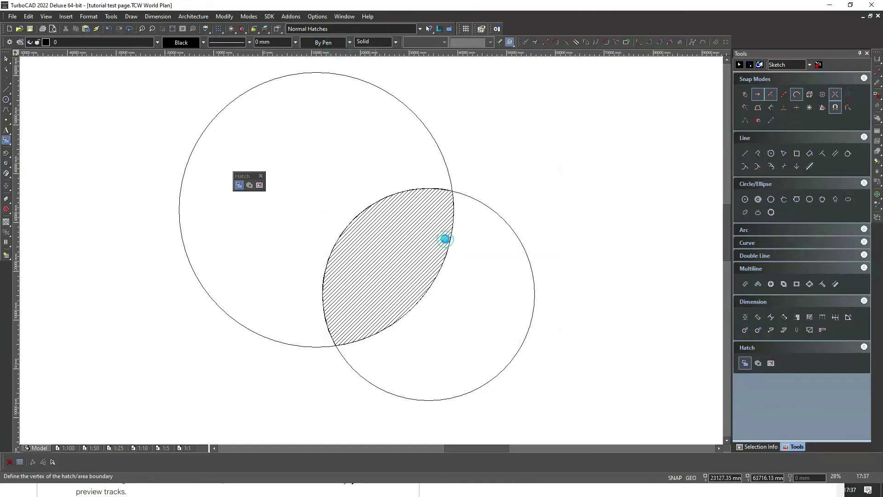
Hatch the non-overlapping parts of both circles solid magenta by internal points, and move the Hatch palette beside the larger circle.
left_click(260, 184)
left_click(489, 254)
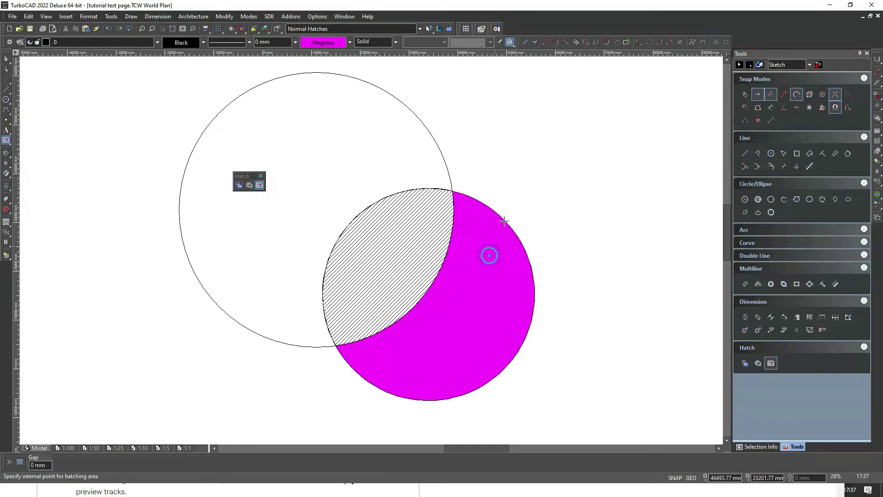
left_click(412, 168)
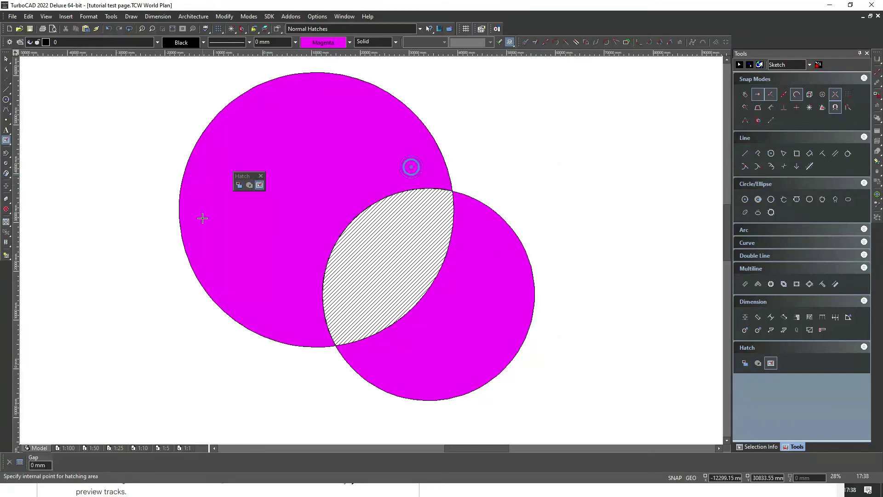
scroll(205, 218, "down", 1)
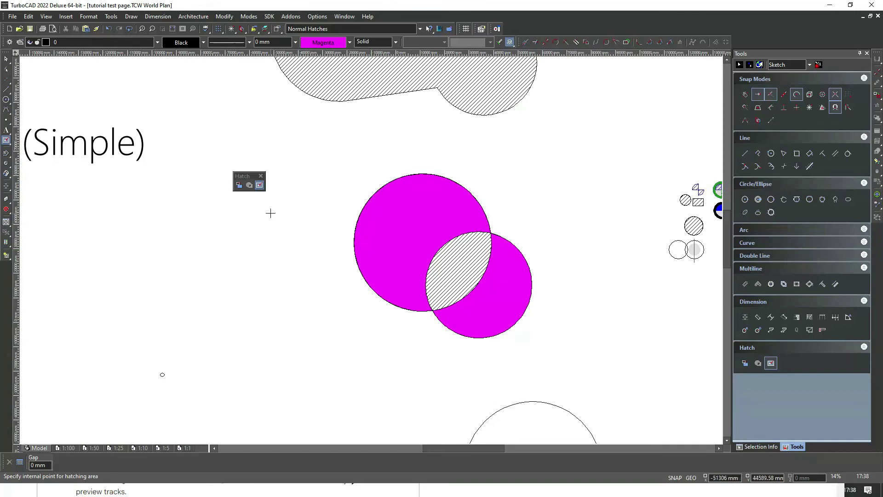
scroll(338, 252, "down", 2)
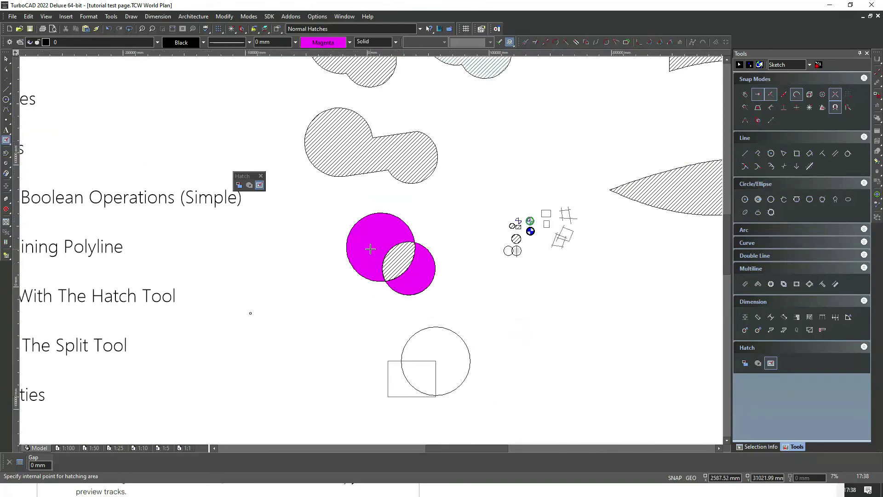
left_click_drag(244, 176, 310, 237)
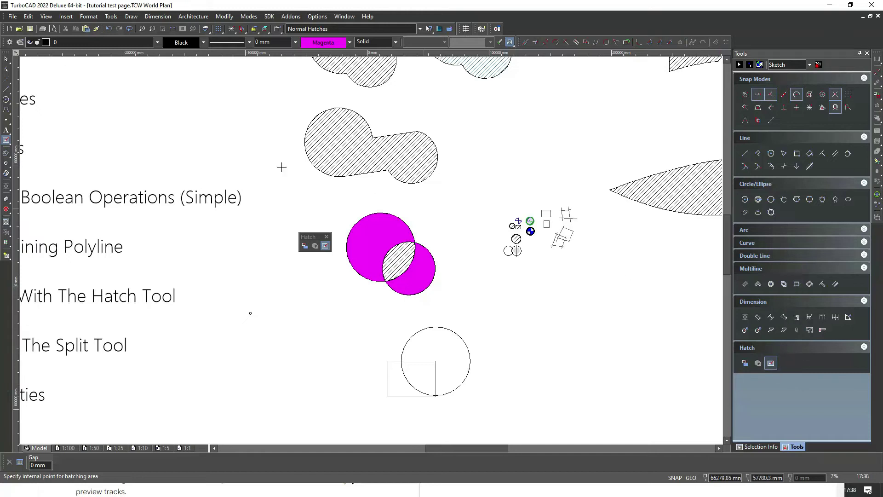
Add the Hatch toolbar to the pop-up toolbars shown with the local menu, and start the internal-point hatch tool from there.
left_click(7, 141)
right_click(590, 22)
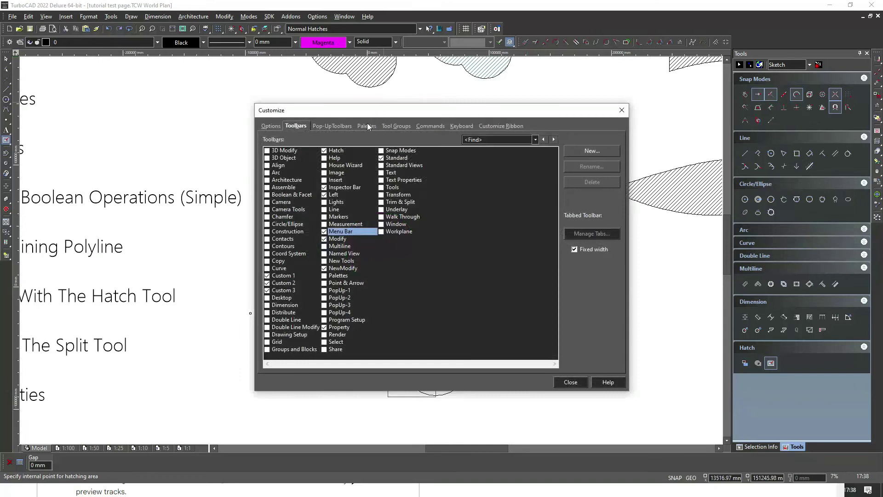
left_click(343, 125)
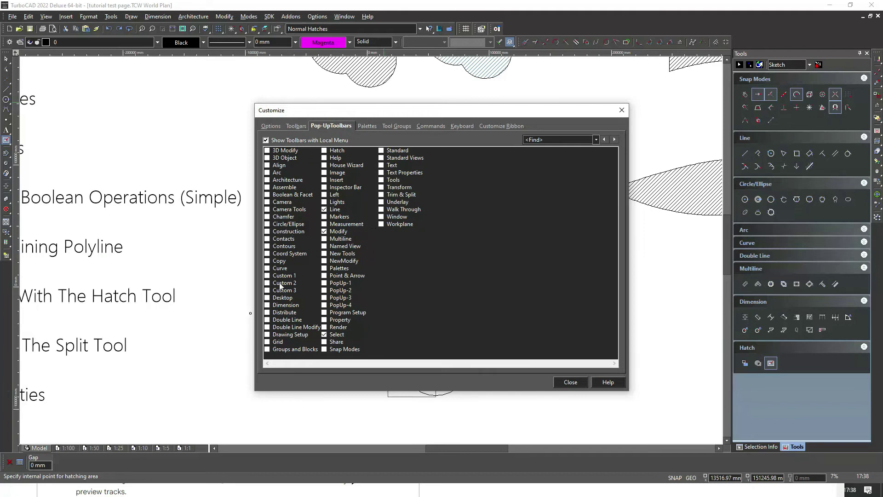
left_click(324, 150)
left_click(559, 382)
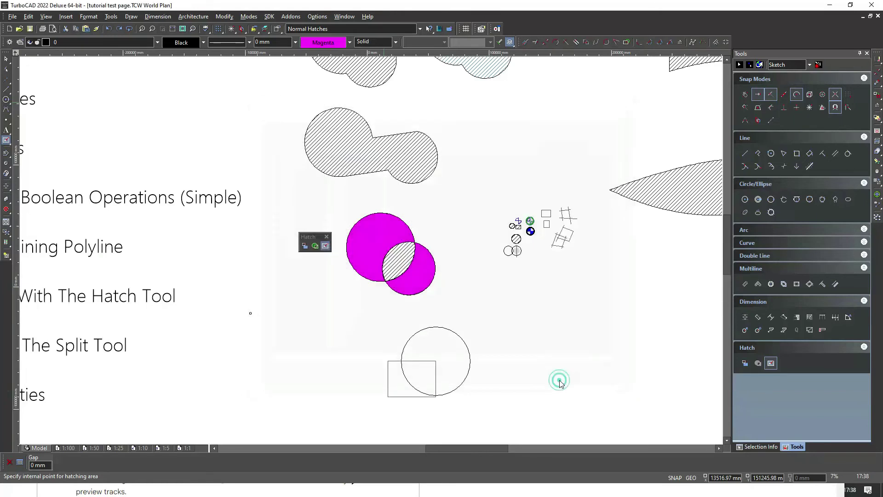
right_click(559, 295)
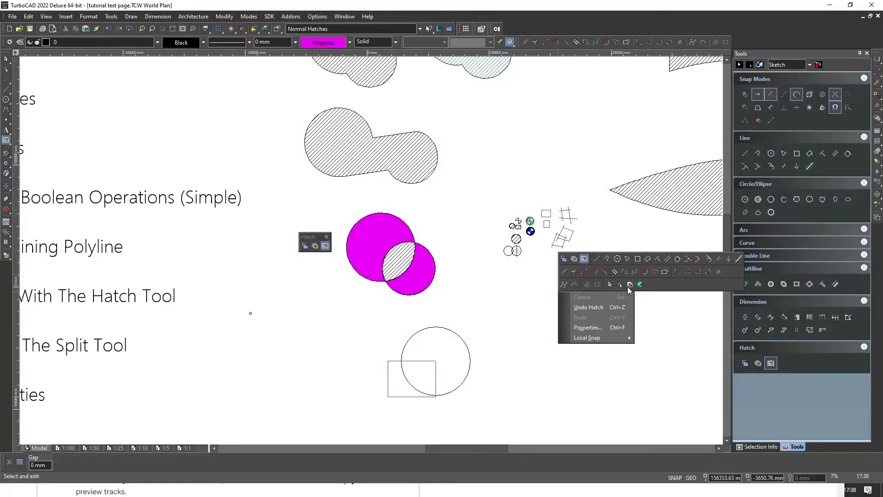
left_click(587, 262)
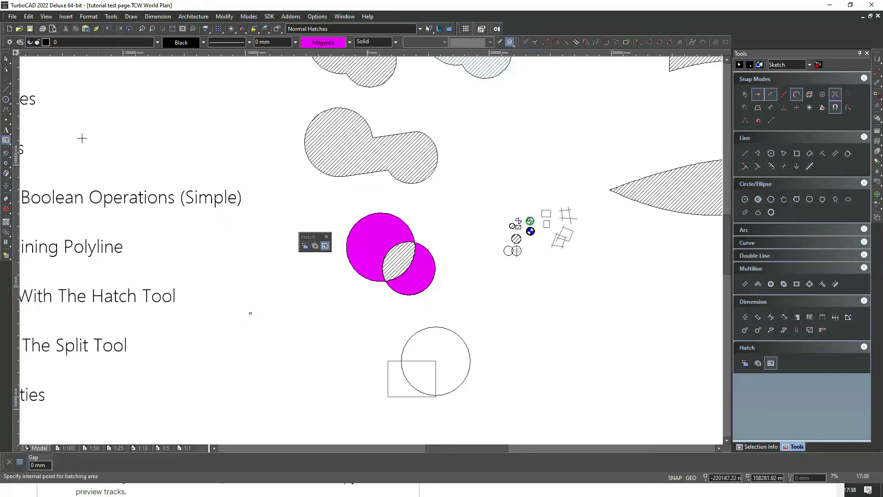
left_click(474, 394)
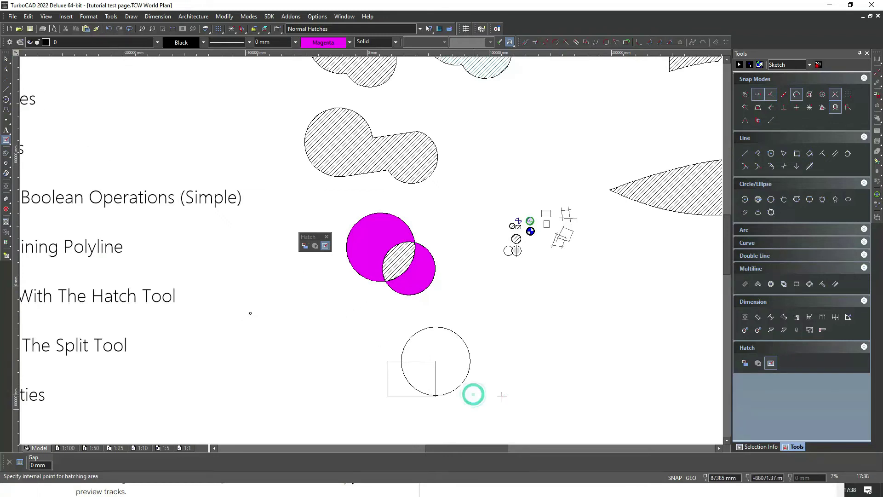
Move the overlapping circle and rectangle slightly up and to the right, beneath the magenta circles, and deselect them.
left_click(6, 58)
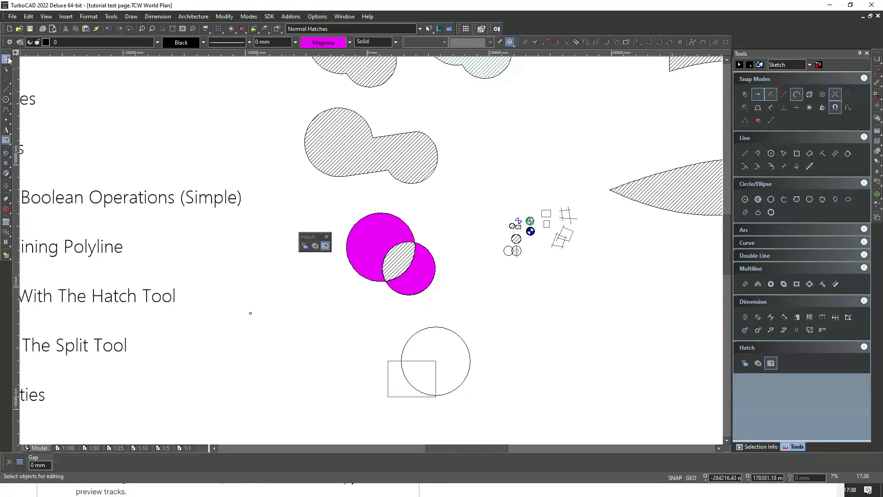
left_click_drag(469, 396, 427, 362)
left_click(557, 350)
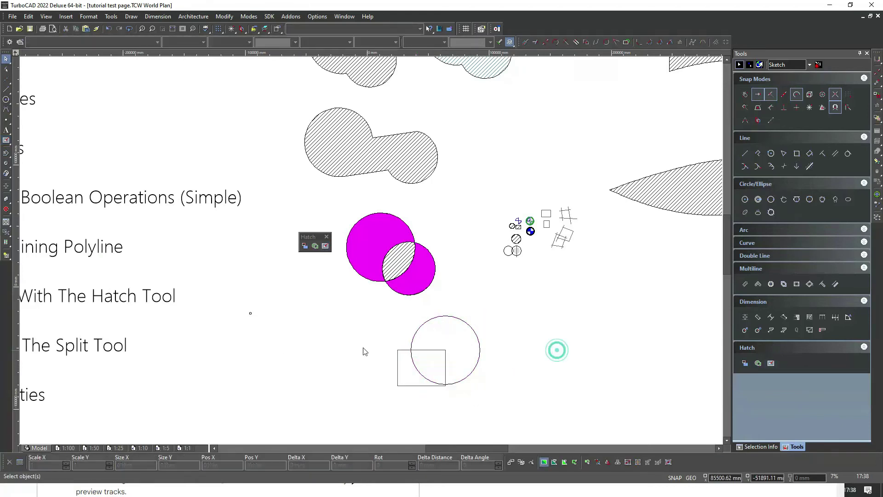
Move the floating Hatch palette off the topic list and the shapes to a clear spot above the unhatched circle.
scroll(368, 304, "down", 2)
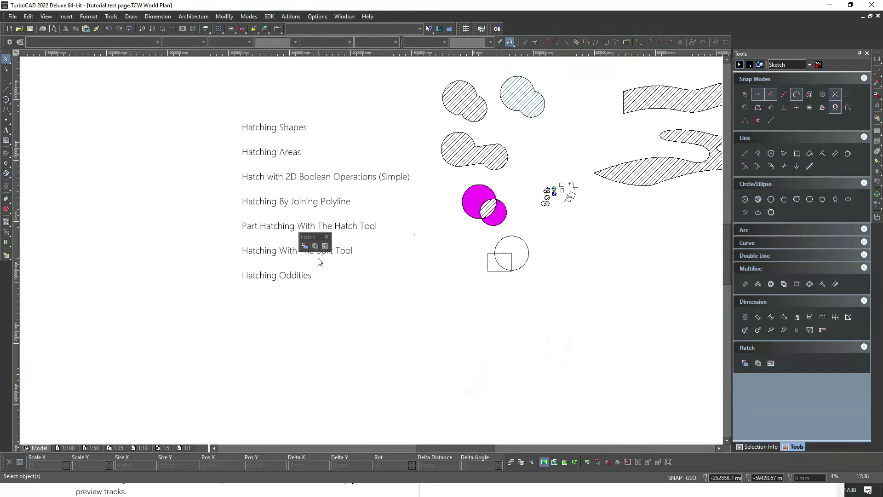
left_click_drag(320, 241, 436, 216)
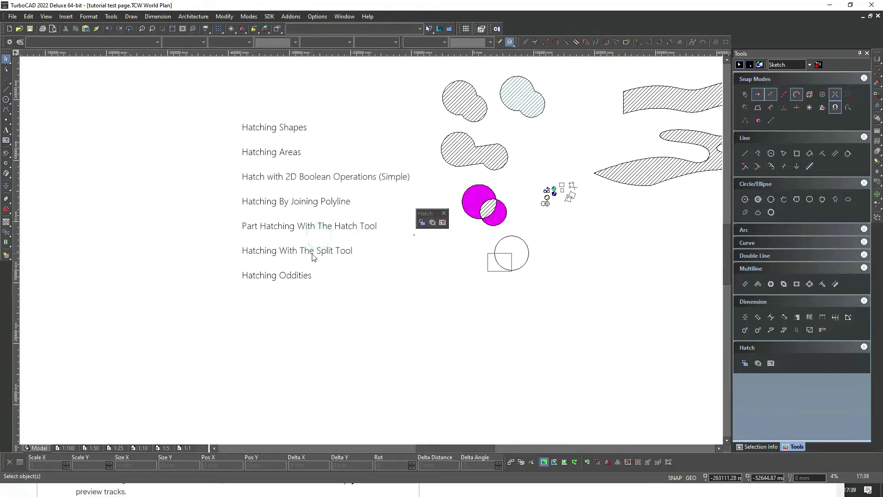
scroll(510, 258, "up", 4)
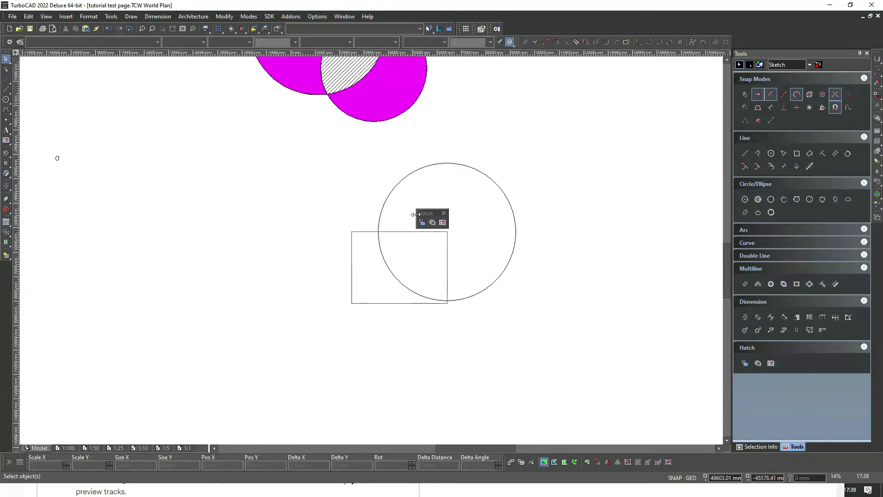
left_click_drag(421, 213, 480, 144)
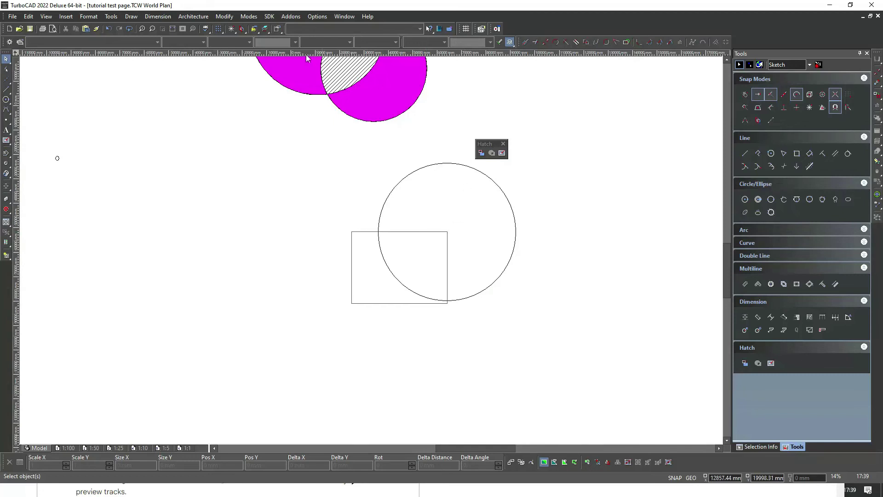
Split the circle at its two intersections with the rectangle, choosing the Circle as the object to split.
left_click(226, 17)
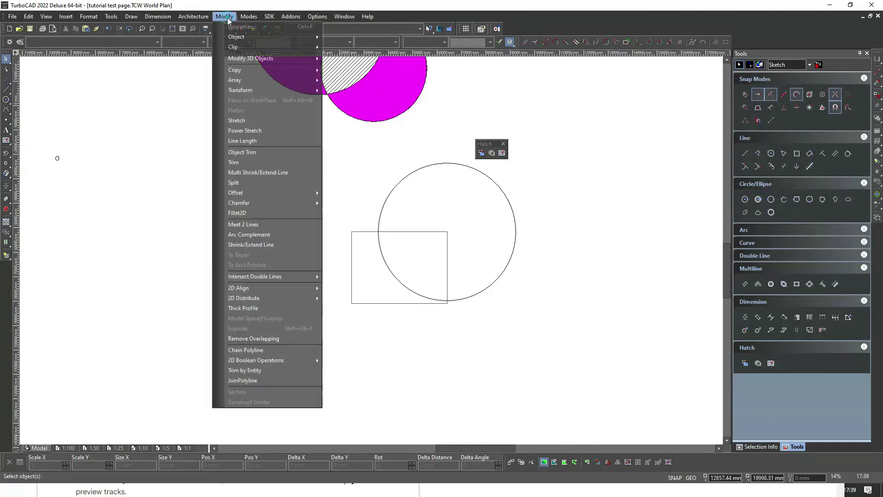
left_click(255, 180)
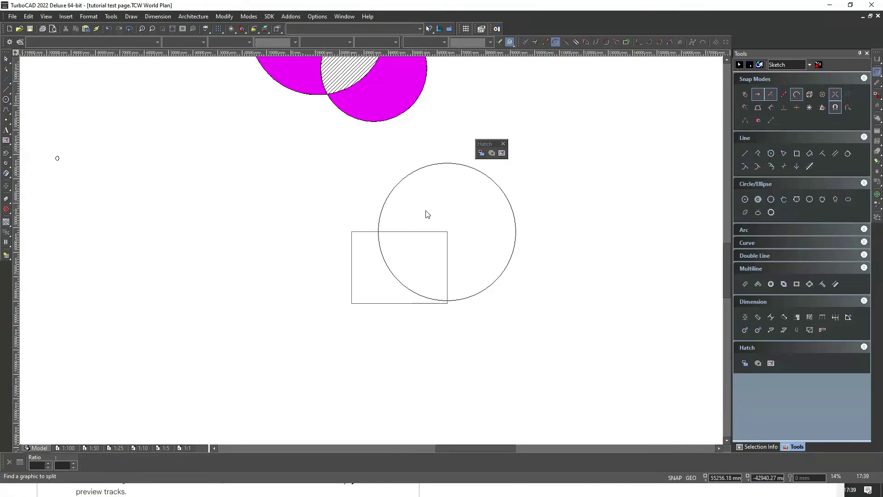
left_click(447, 232)
left_click(380, 235)
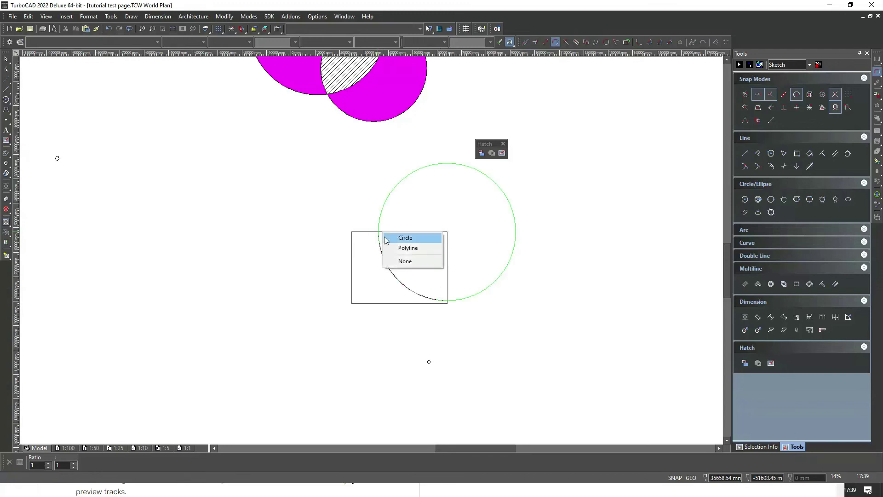
left_click(386, 240)
left_click(379, 231)
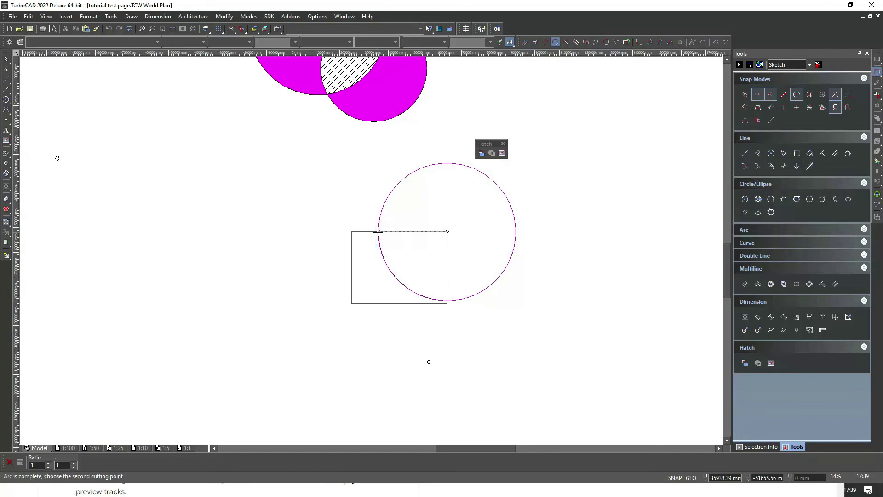
left_click(446, 300)
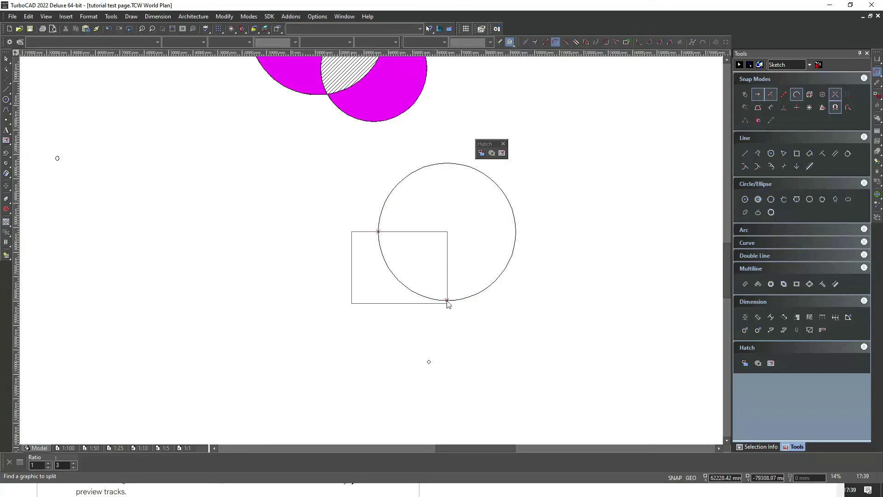
Move the split-off arc out of the rectangle to the left, to about X -21,800 mm, Y -68,900 mm.
left_click(6, 59)
left_click(382, 256)
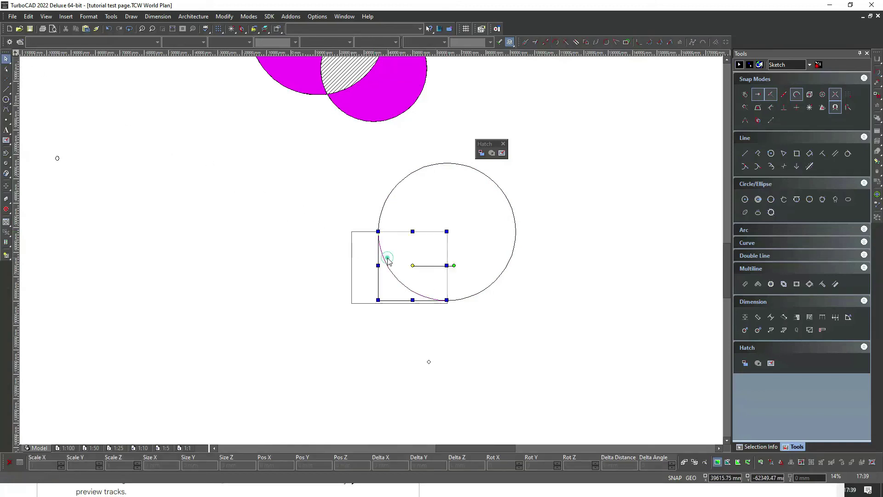
left_click_drag(395, 257, 279, 265)
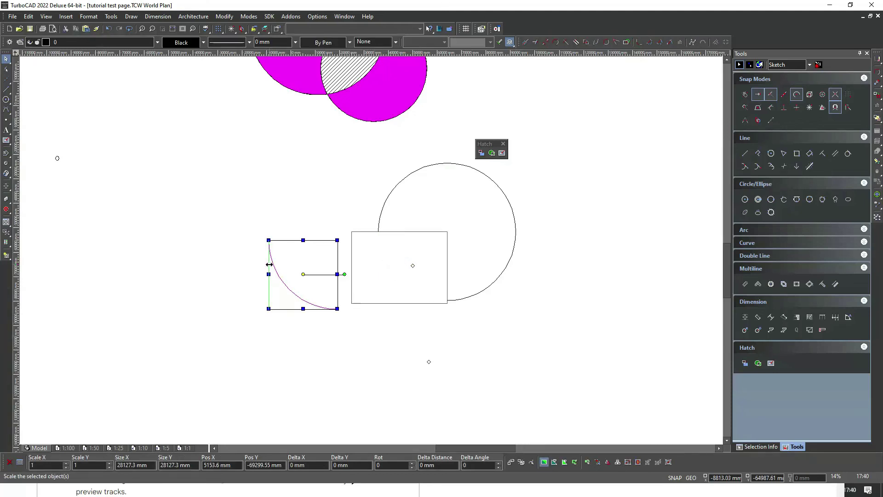
left_click_drag(299, 263, 234, 263)
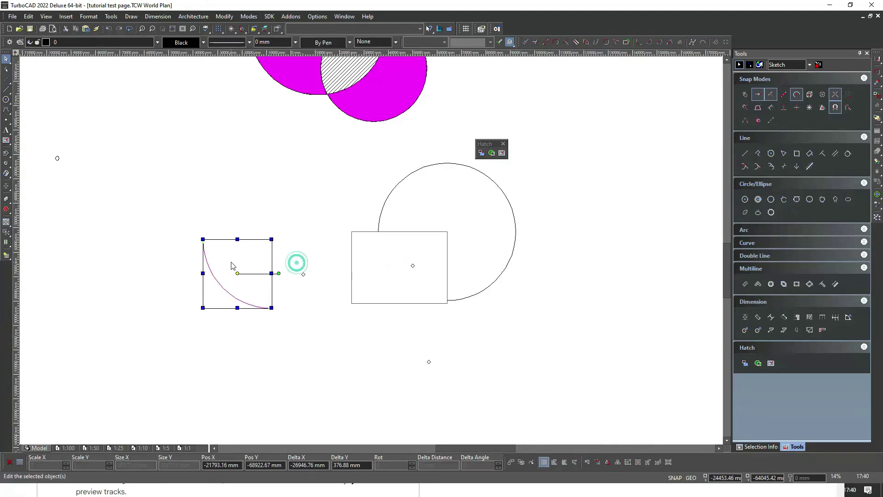
Hatch the remaining part of the circle and the whole rectangle solid magenta by specifying internal points.
left_click(501, 153)
left_click(433, 201)
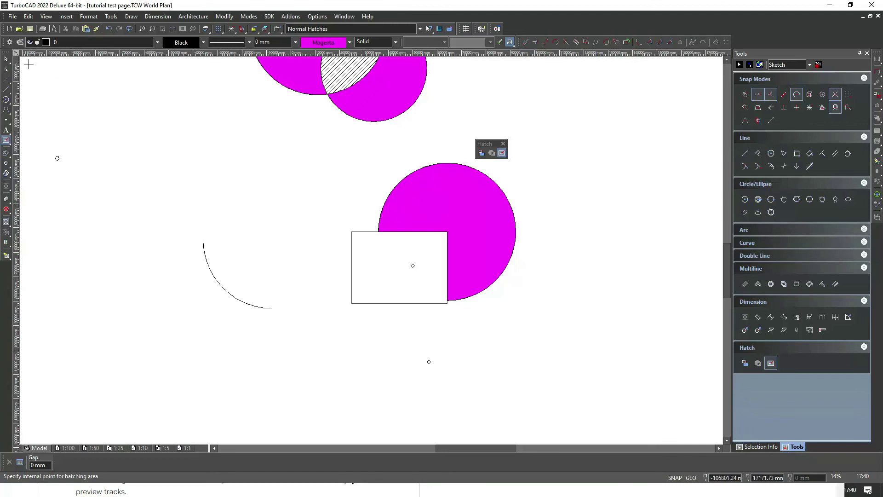
left_click(6, 59)
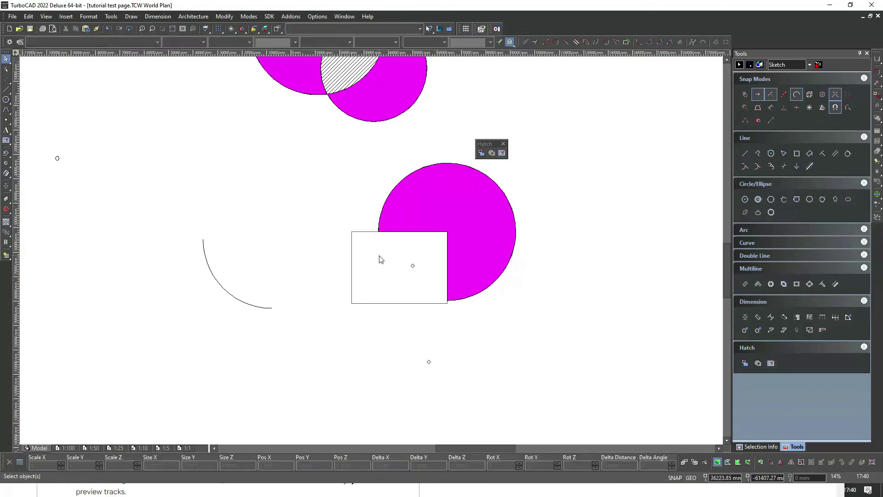
left_click(502, 152)
left_click(394, 241)
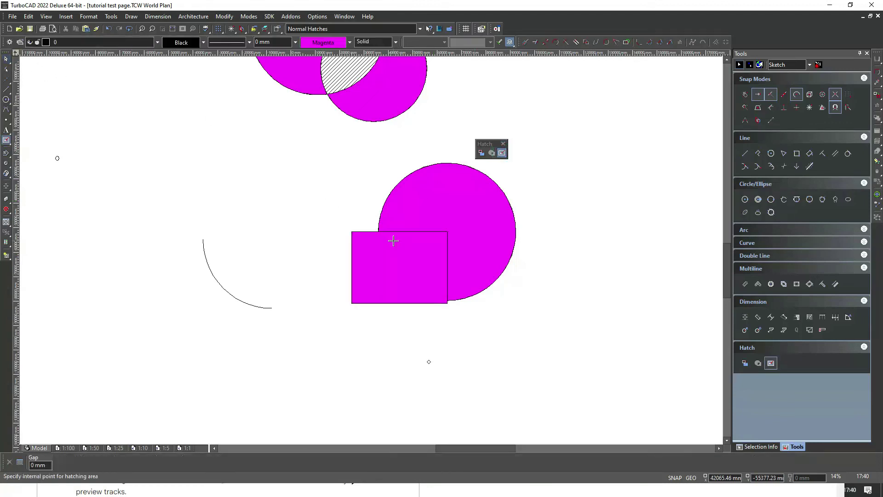
Undo the rectangle's solid hatch and move the split-off arc closer to the circle, to about X -7,470 mm, Y -47,440 mm.
left_click(6, 59)
left_click(109, 29)
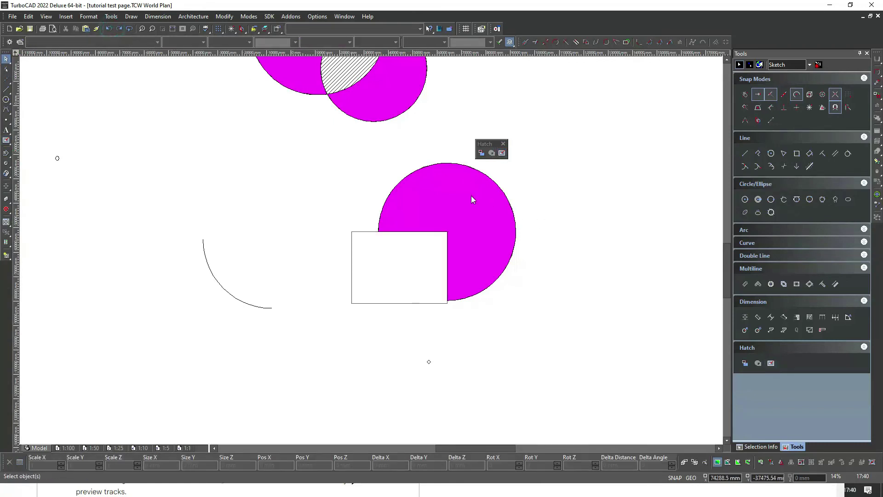
scroll(370, 249, "down", 2)
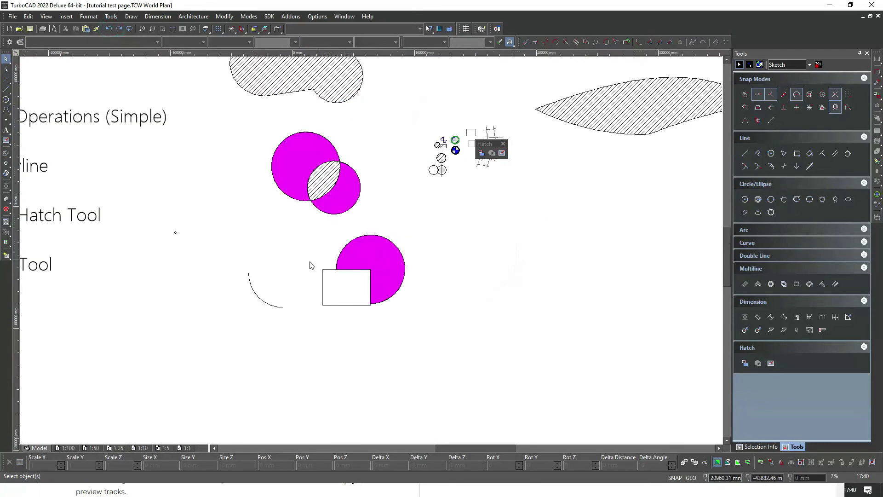
left_click(260, 295)
left_click_drag(259, 292, 278, 258)
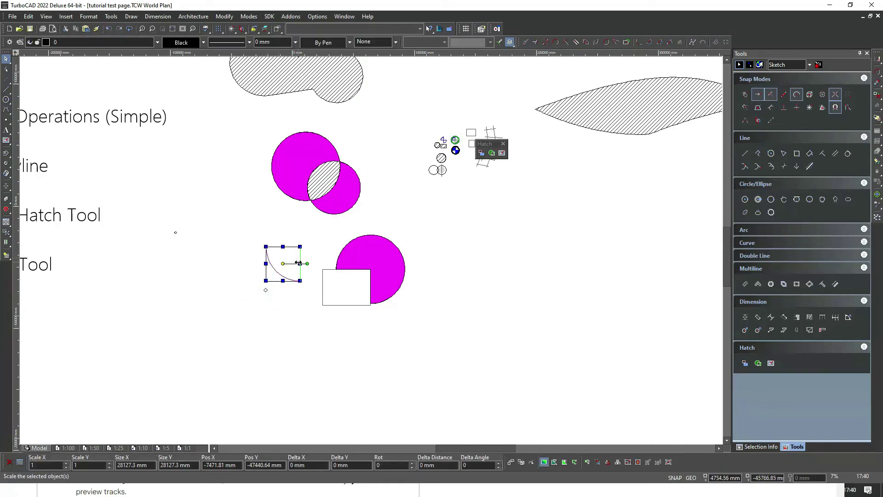
scroll(444, 238, "down", 1)
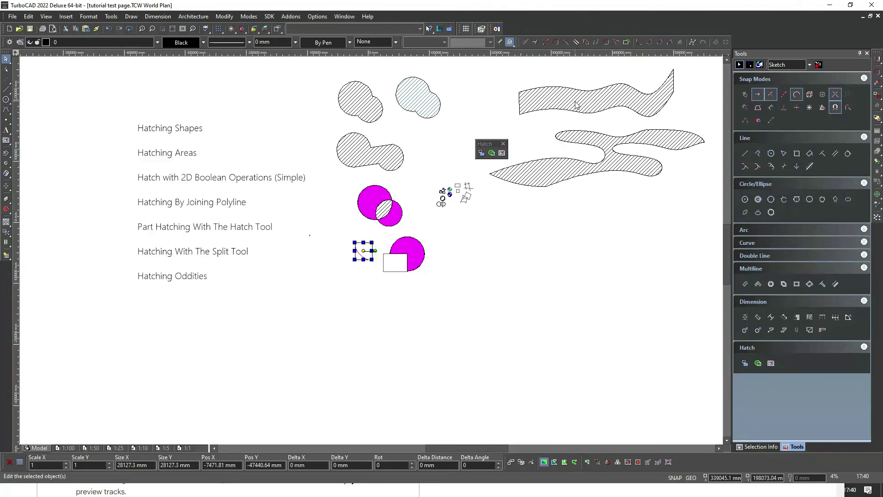
Draw a wavy open curve about 395,000 mm wide and 78,000 mm high in the empty area right of the magenta circle.
left_click(6, 109)
left_click(452, 290)
left_click(493, 260)
left_click(557, 229)
left_click(607, 261)
left_click(631, 291)
left_click(667, 243)
double_click(694, 264)
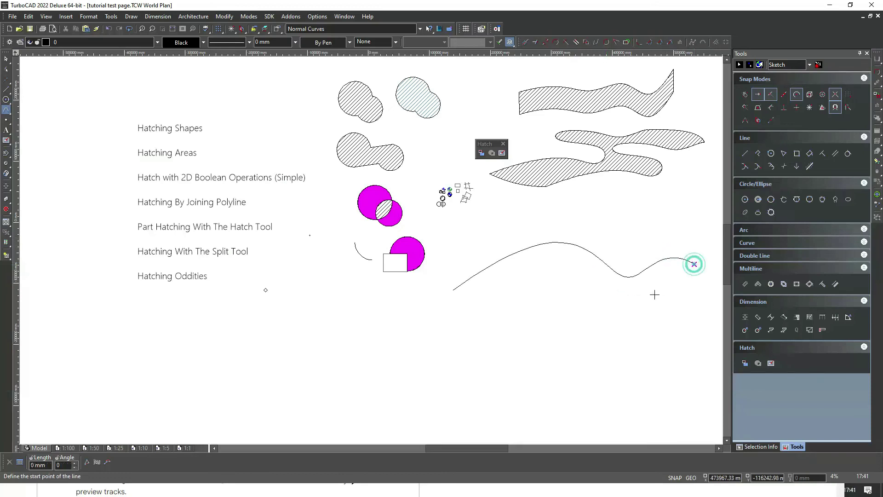
left_click(5, 59)
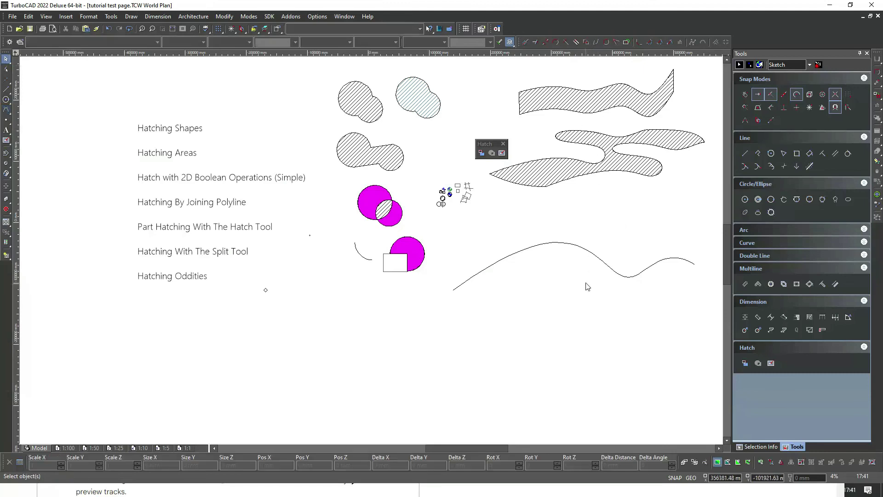
Copy the wavy curve and place the duplicate about 83,000 mm directly below the original.
left_click(589, 255)
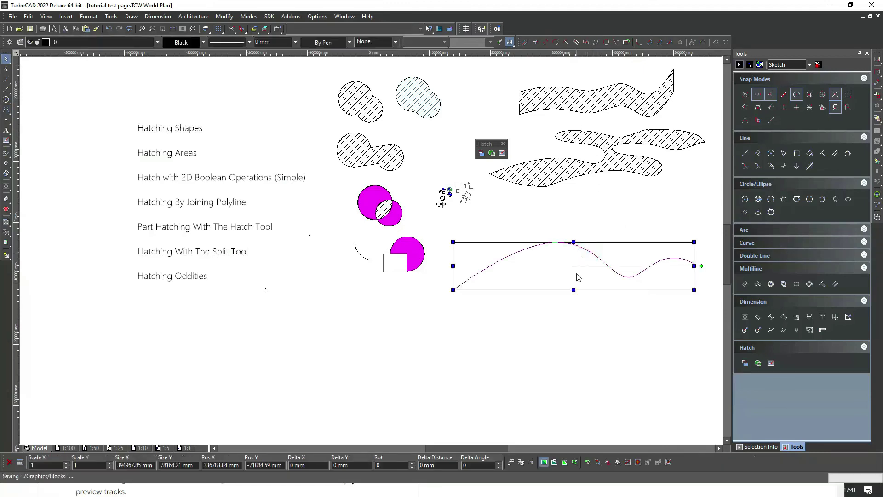
key("ctrl+v")
left_click_drag(444, 245, 642, 304)
left_click(650, 246)
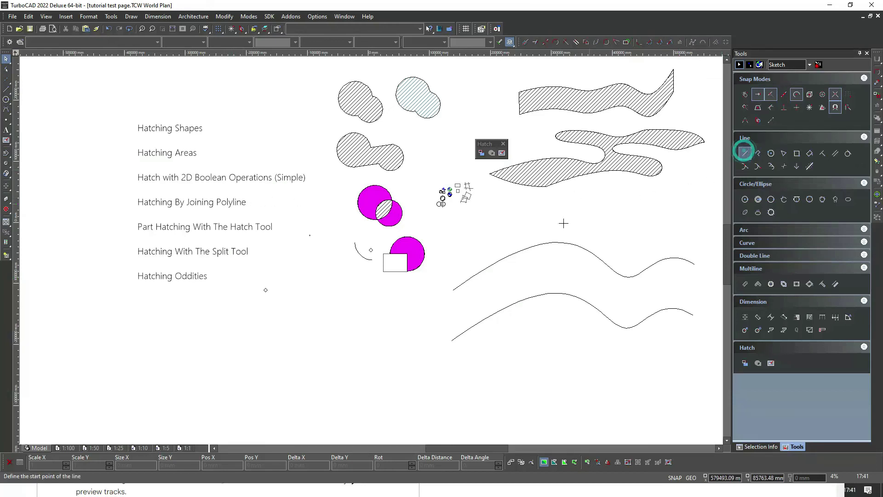
Close both ends of the two wavy curves with straight lines snapped between their endpoints.
left_click(744, 154)
left_click(453, 290)
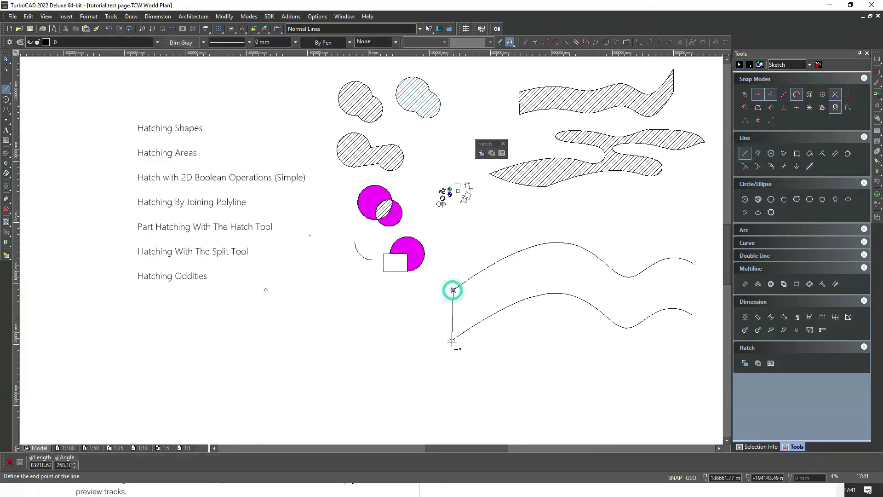
left_click(452, 340)
left_click(694, 265)
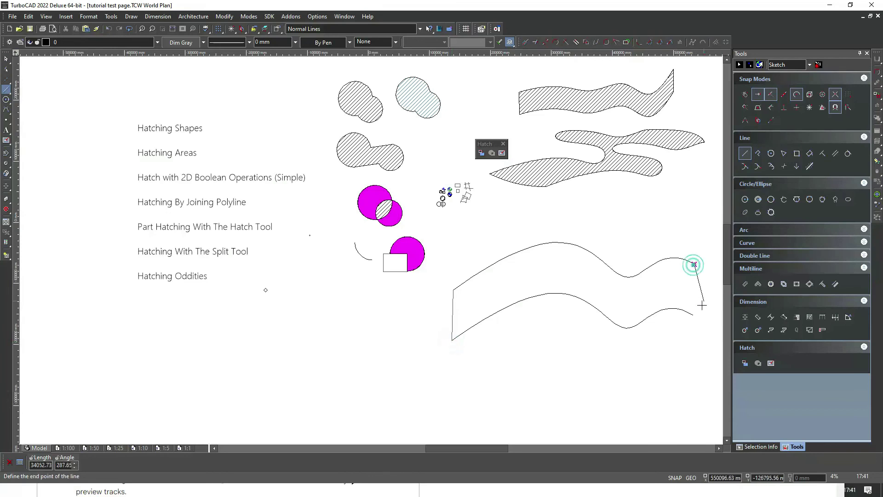
left_click(694, 315)
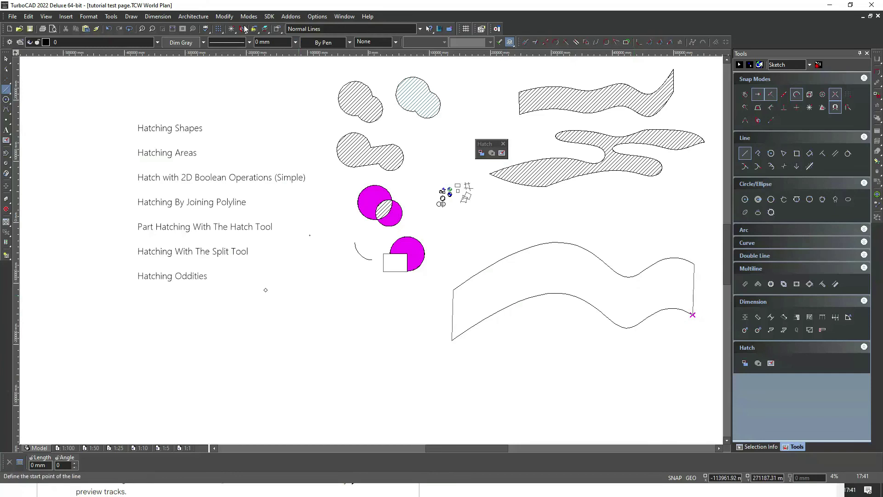
Join the two wavy curves and the two end lines into a single closed outline with JoinPolyline.
left_click(225, 16)
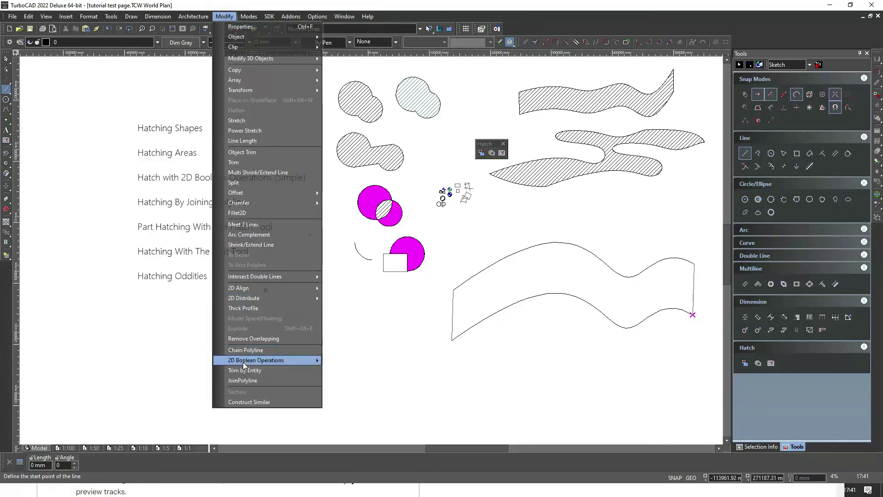
left_click(243, 380)
left_click(458, 288)
left_click(453, 301)
left_click(476, 320)
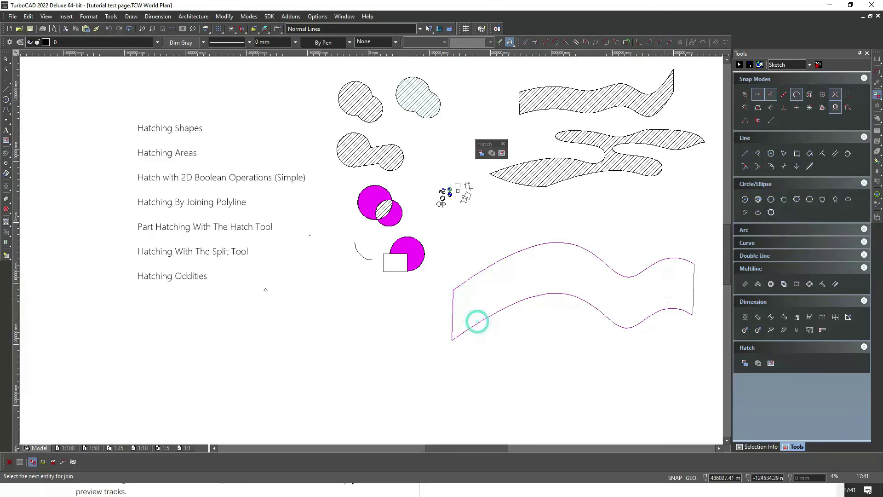
right_click(692, 286)
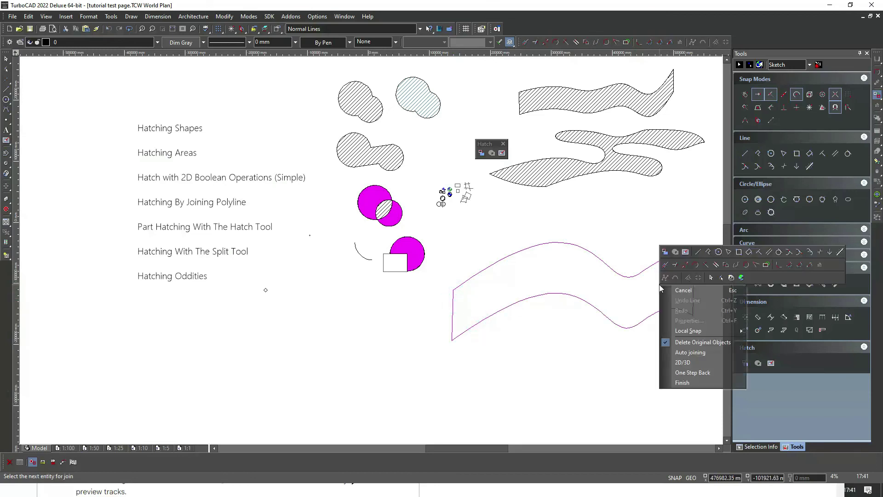
left_click(685, 382)
left_click(685, 383)
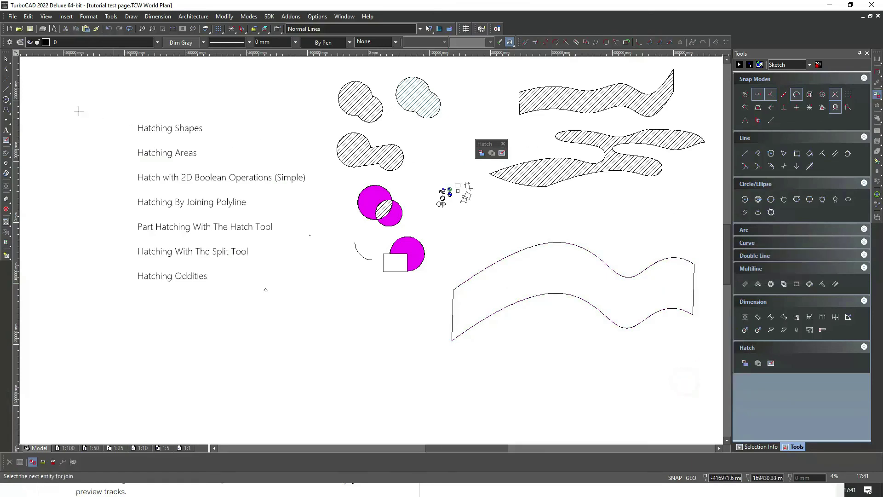
Fill the joined wavy outline with the diagonal-line hatch pattern and deselect it.
left_click(551, 243)
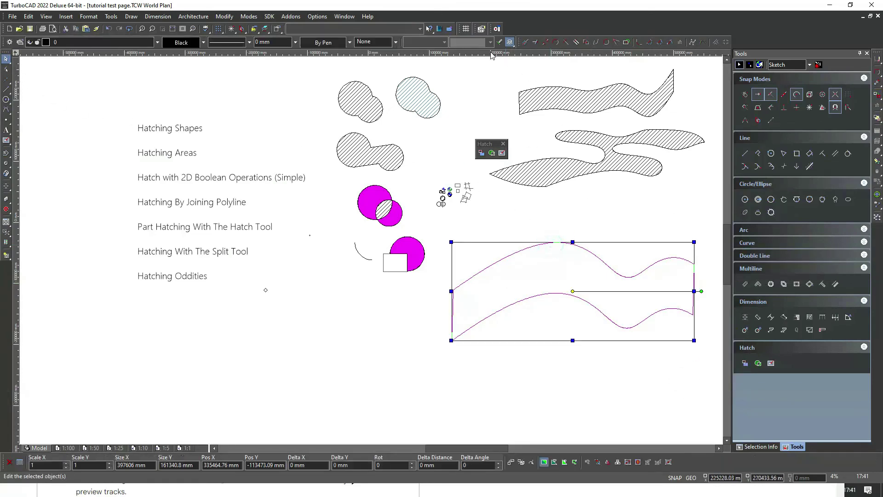
left_click(389, 42)
left_click(383, 298)
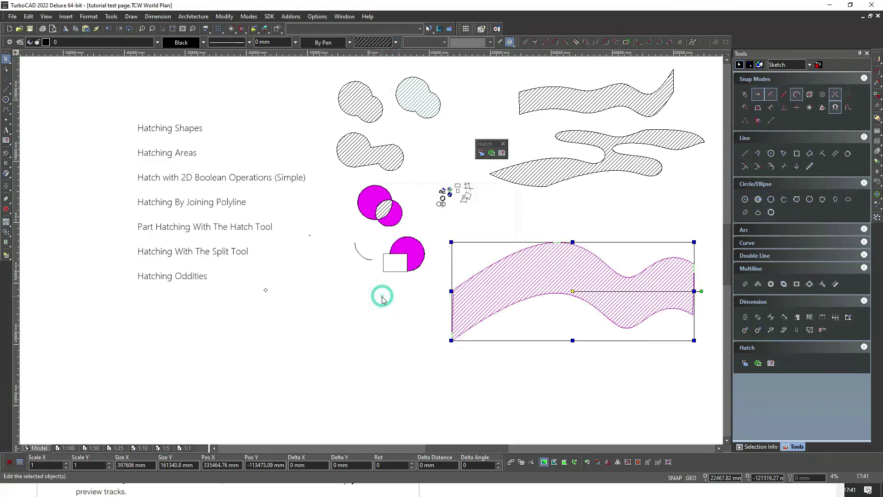
left_click(535, 387)
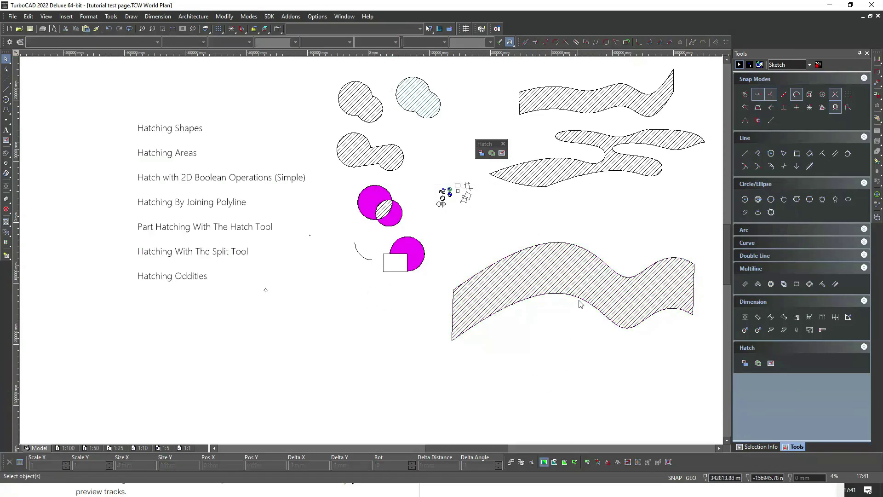
Set the line pattern of the hatched wavy shape to the blank one to hide its outline, and deselect the shape.
left_click(597, 261)
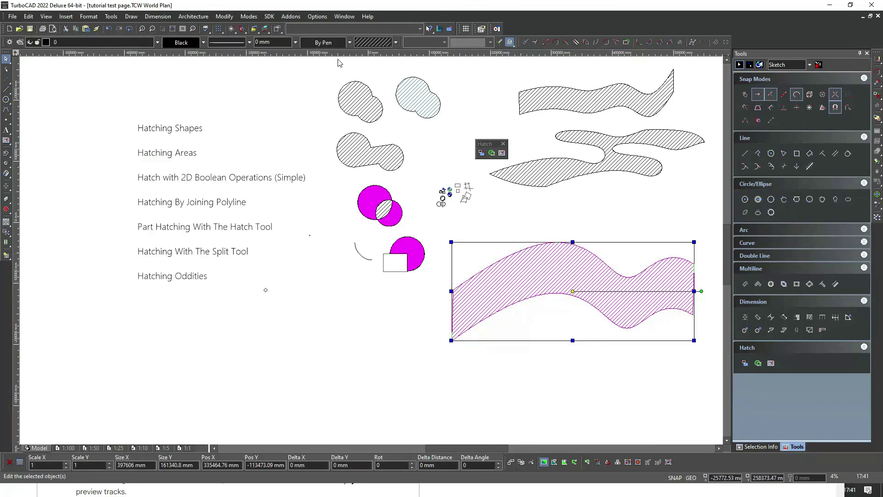
left_click(236, 42)
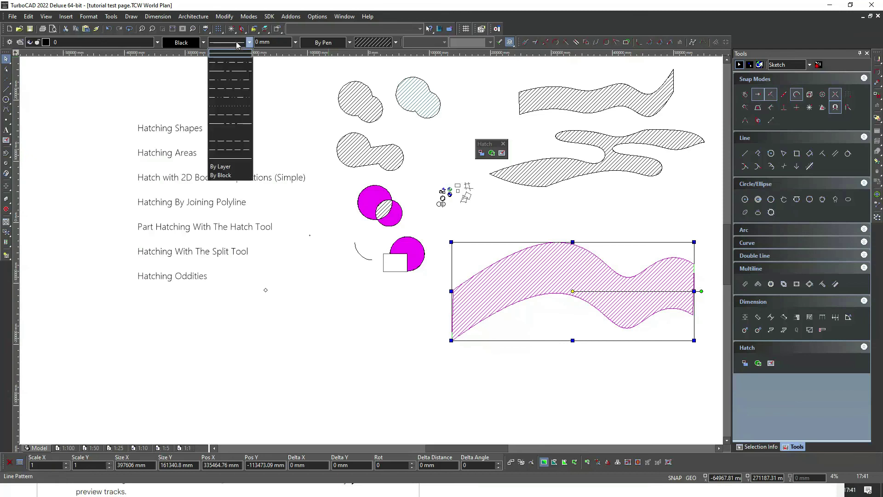
left_click(232, 133)
left_click(573, 200)
left_click(573, 201)
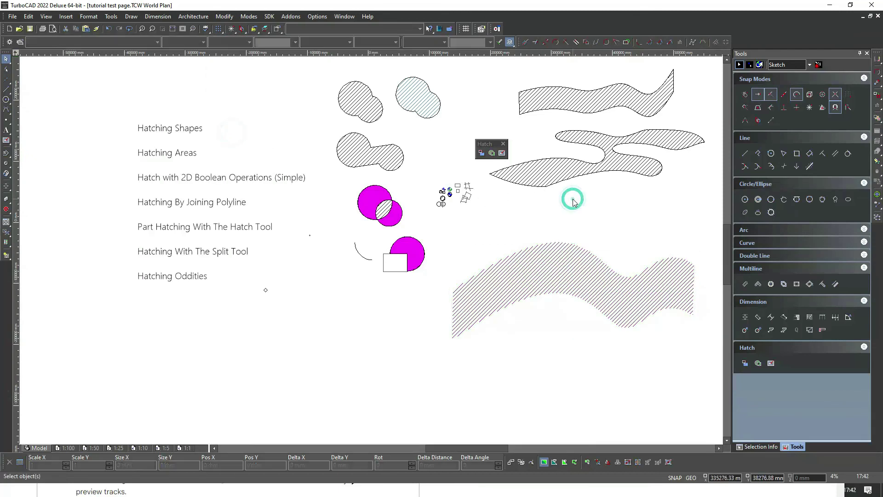